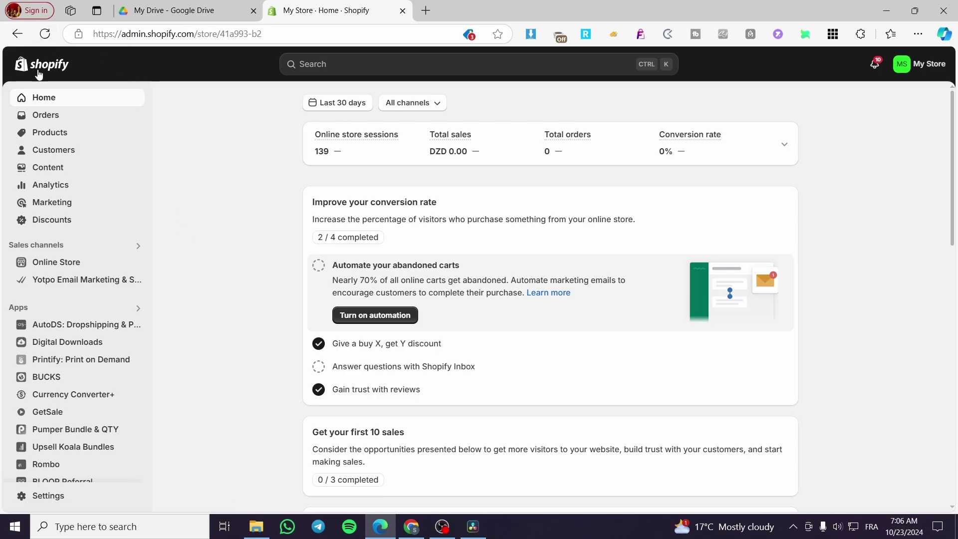
Step: Search the Shopify App Store for "Flow" and open the Shopify Flow app listing
click(342, 69)
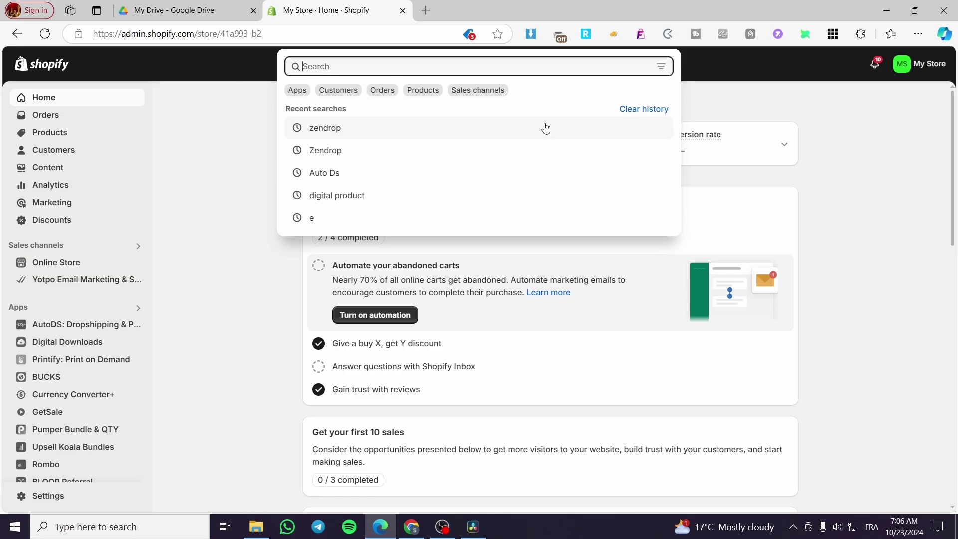
text(Flow)
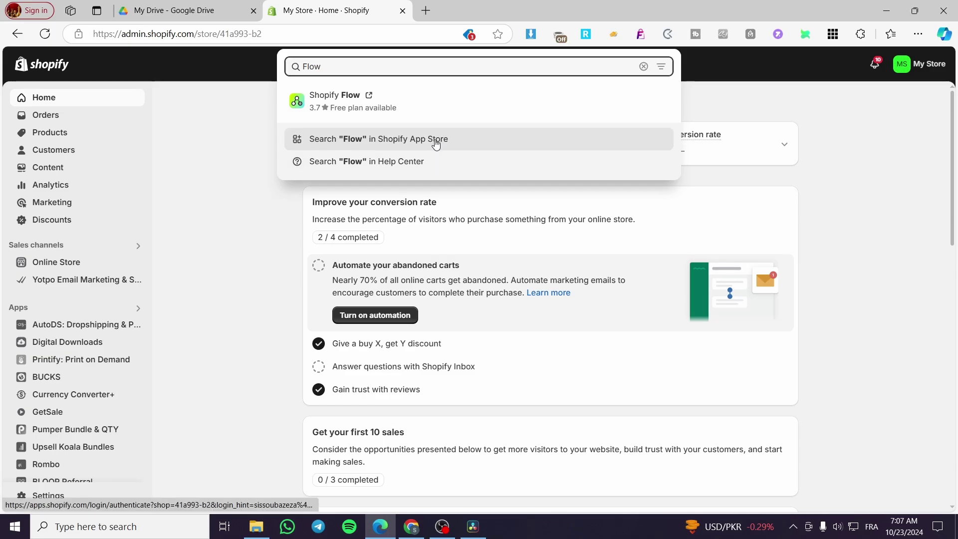
click(328, 144)
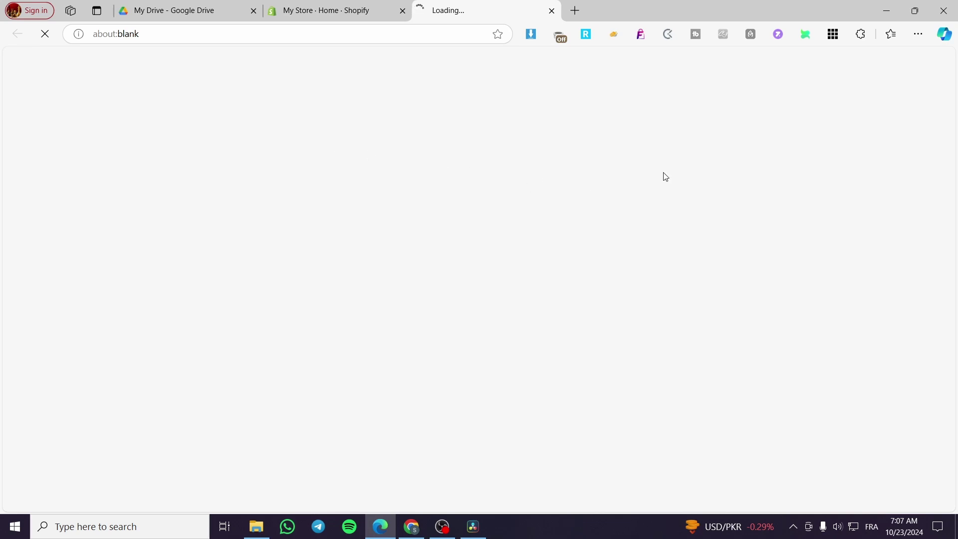
click(349, 11)
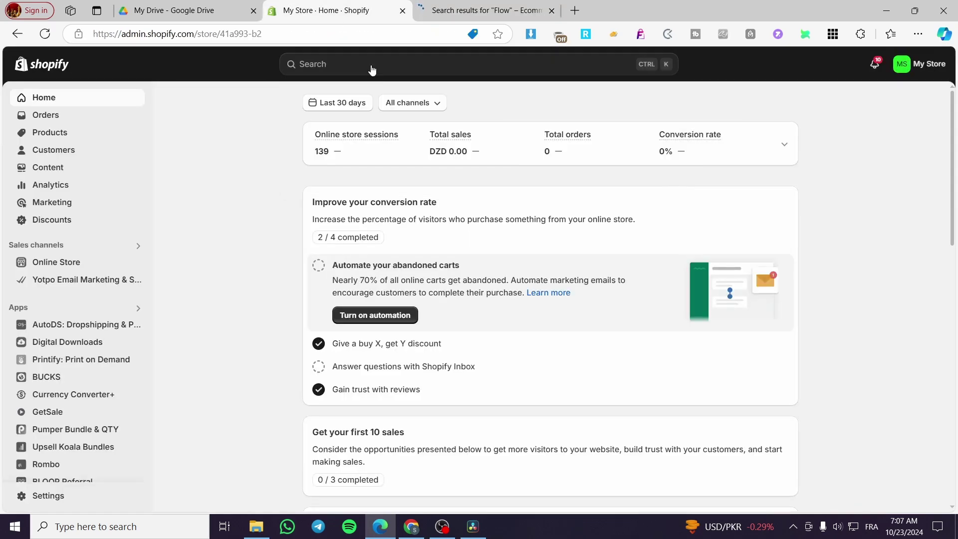
click(372, 70)
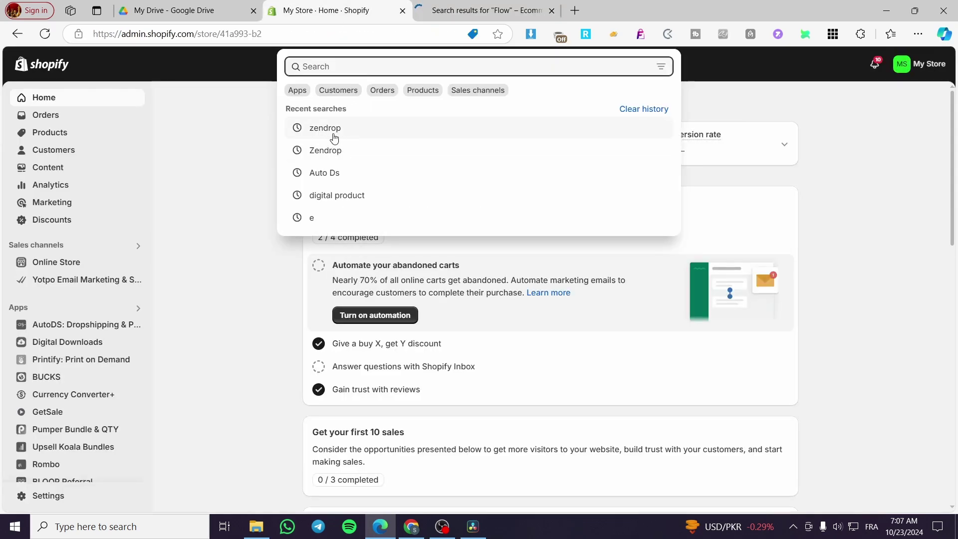
click(471, 6)
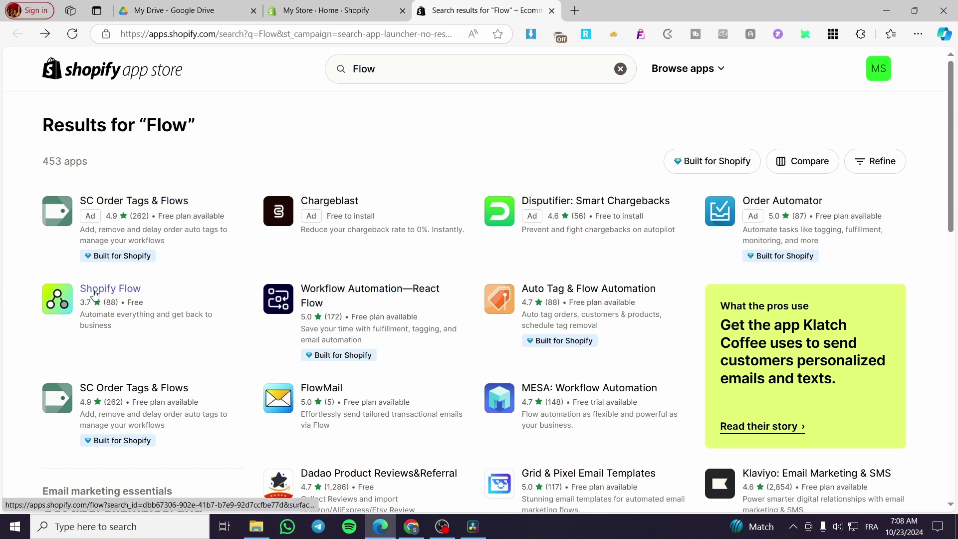
click(125, 291)
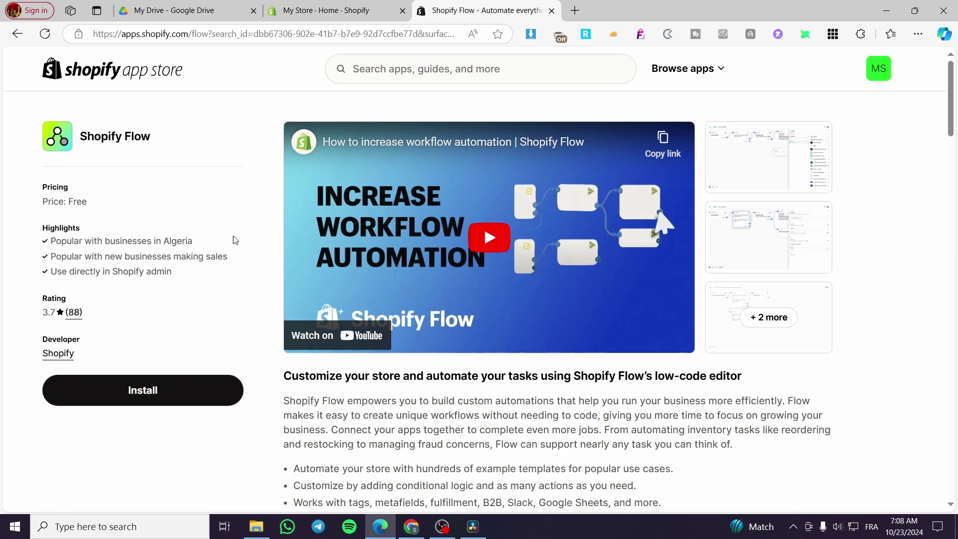
Step: Install the Shopify Flow app and close its App Store page
drag(81, 355, 32, 353)
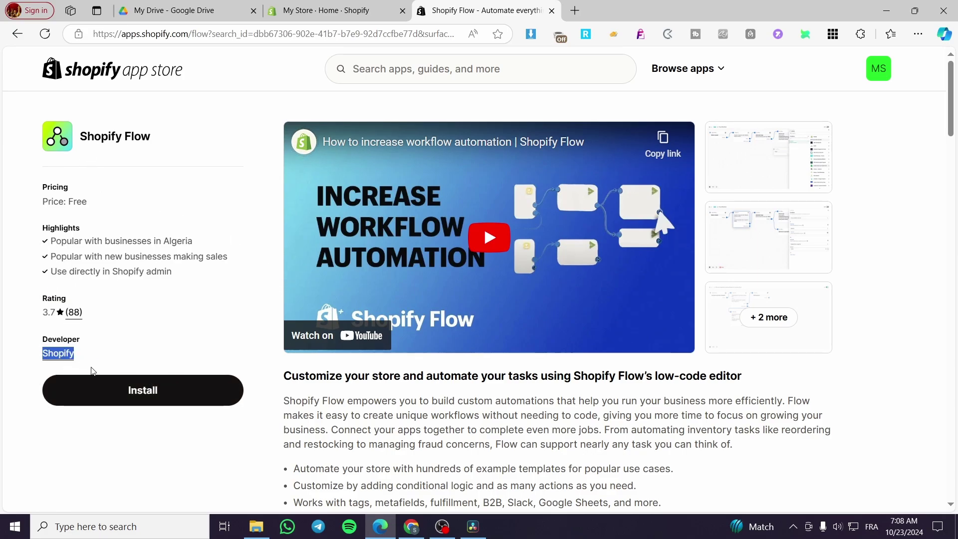
click(100, 390)
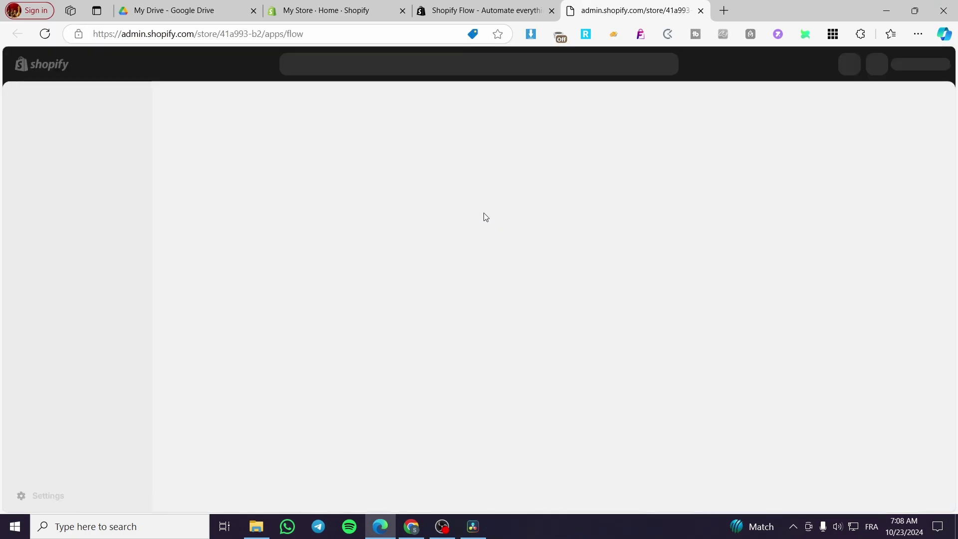
click(551, 11)
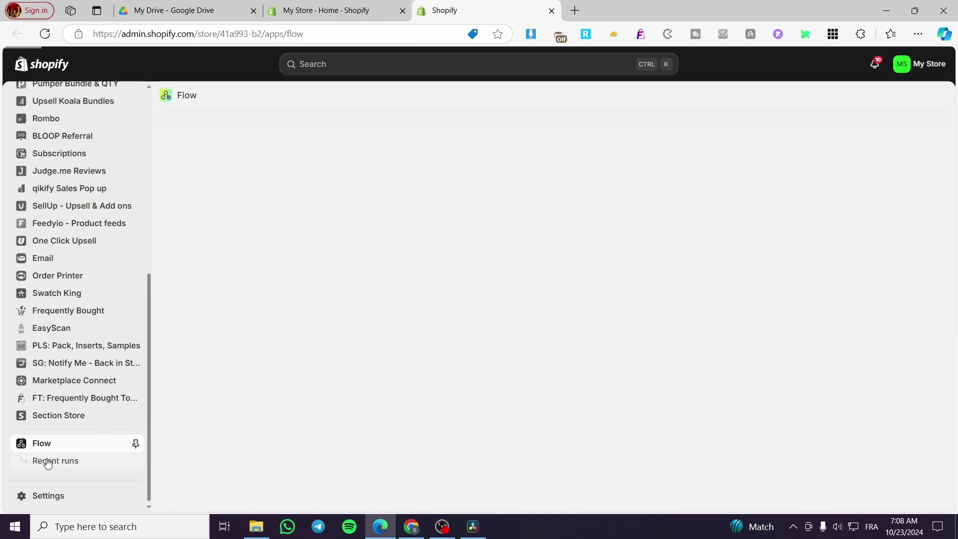
Step: Pin Flow in the store's navigation and move it to the beginning of the Apps list
click(136, 443)
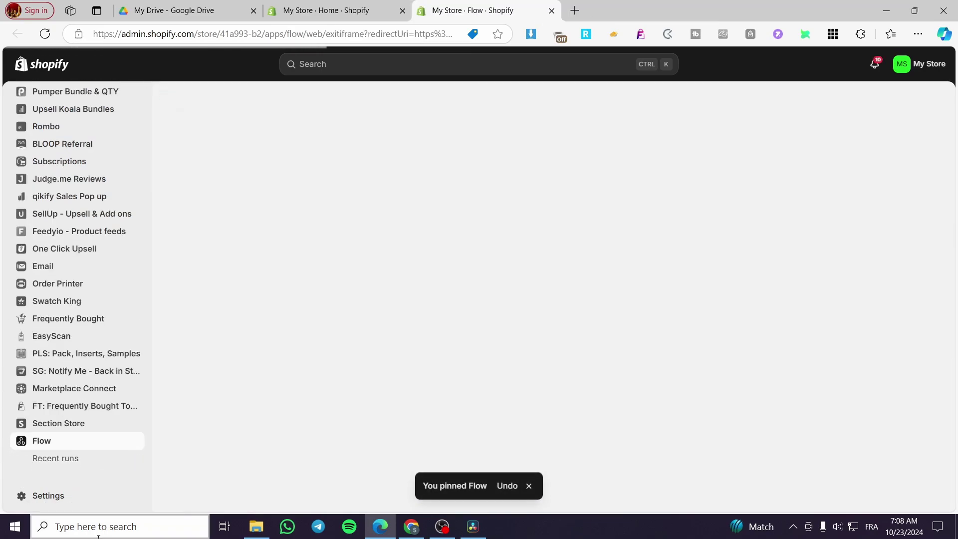
drag(60, 443, 52, 331)
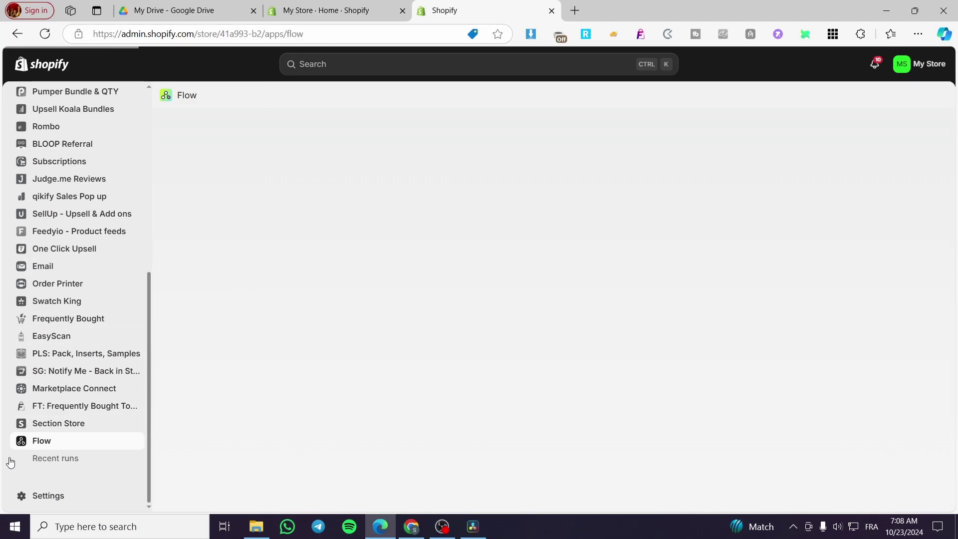
drag(55, 442, 74, 249)
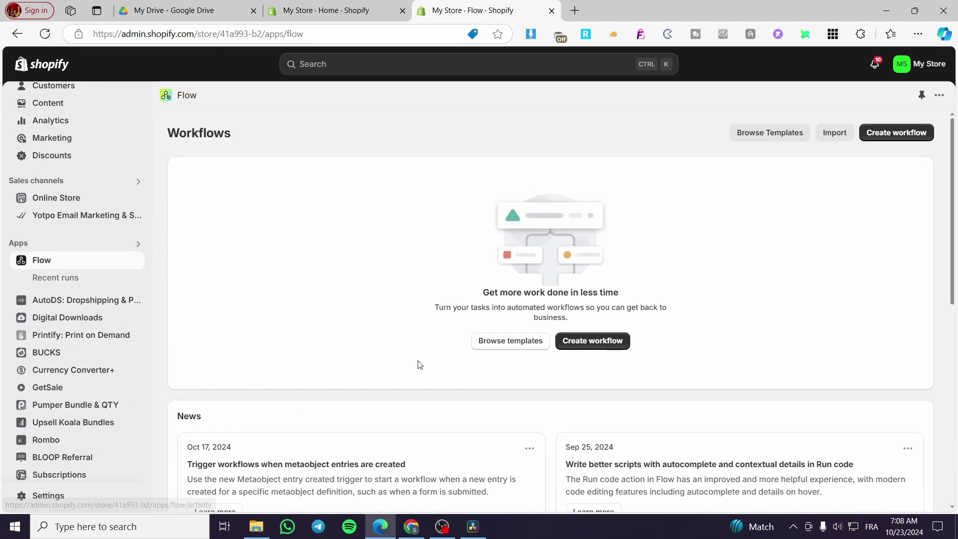
Step: Look over Flow's Workflows page with its news and featured templates, and view the workflow import options without importing anything
scroll(748, 318, down, 7)
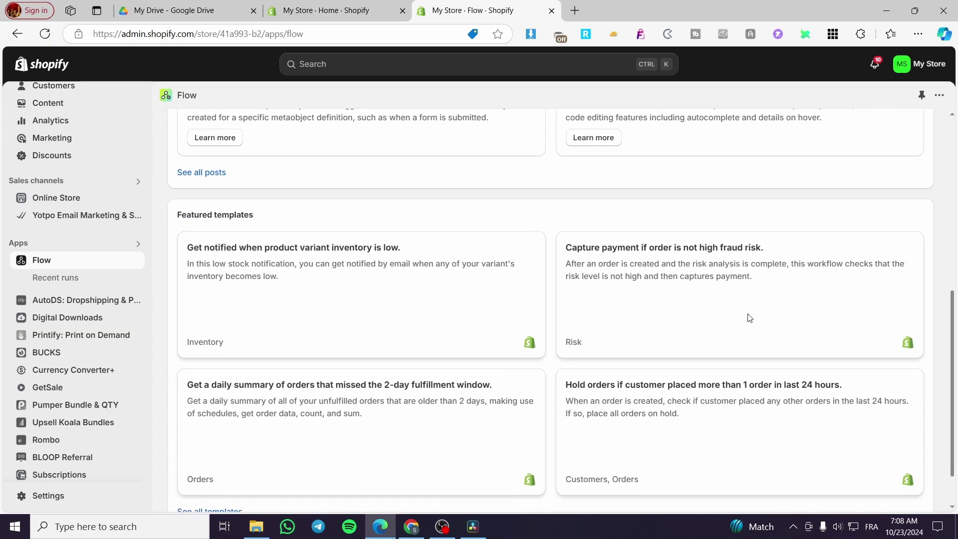
scroll(748, 317, up, 8)
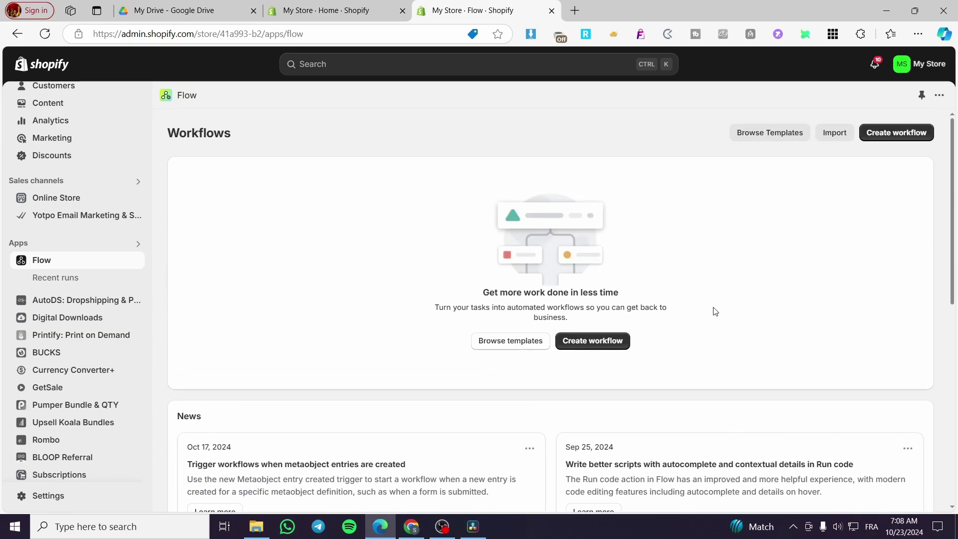
scroll(674, 314, down, 8)
scroll(499, 429, up, 3)
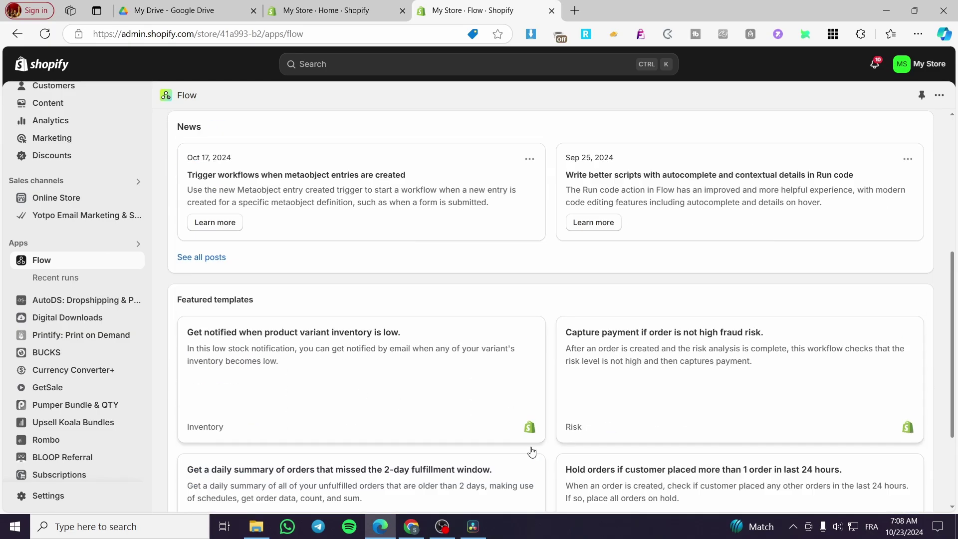
scroll(531, 452, up, 6)
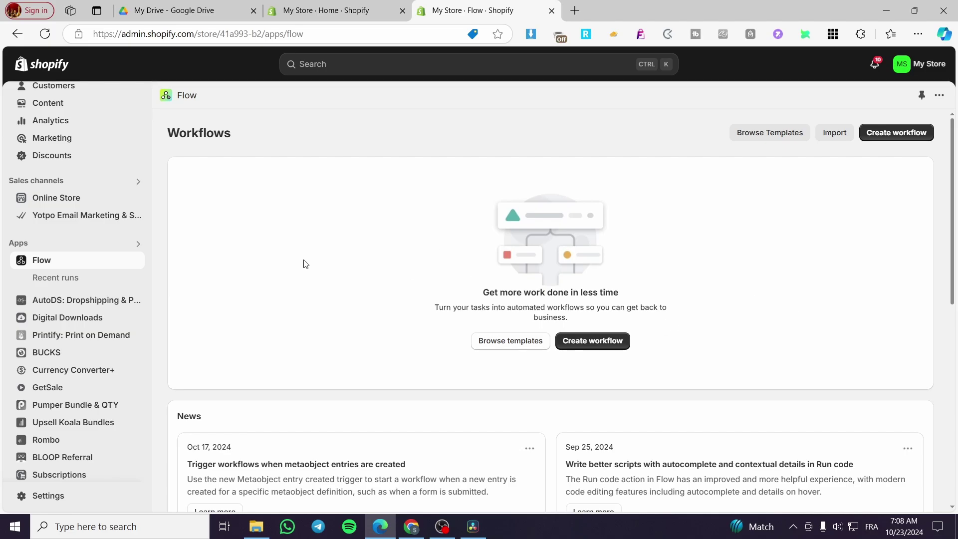
click(834, 133)
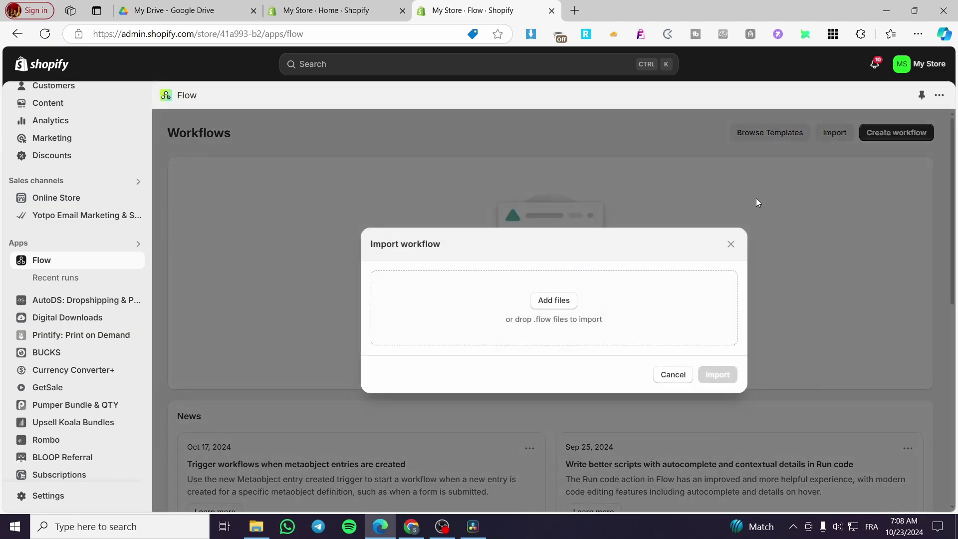
click(731, 244)
Step: Browse the pre-built workflow templates in Flow, then return to the Workflows overview
click(769, 137)
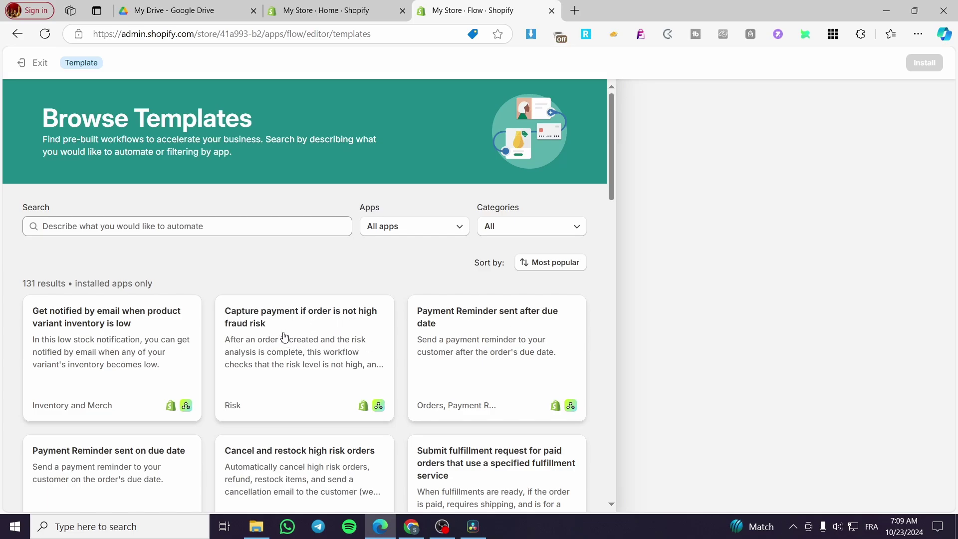
scroll(103, 335, down, 5)
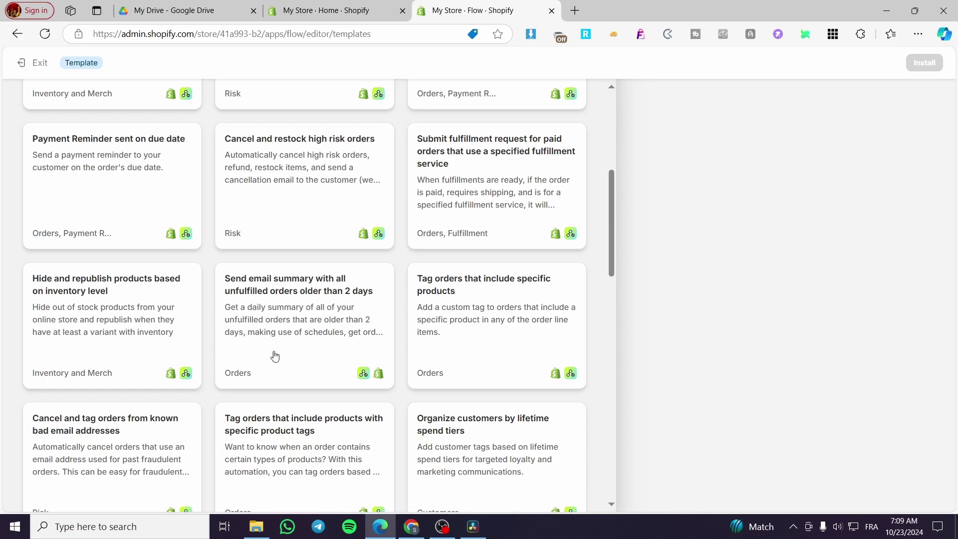
scroll(494, 401, down, 4)
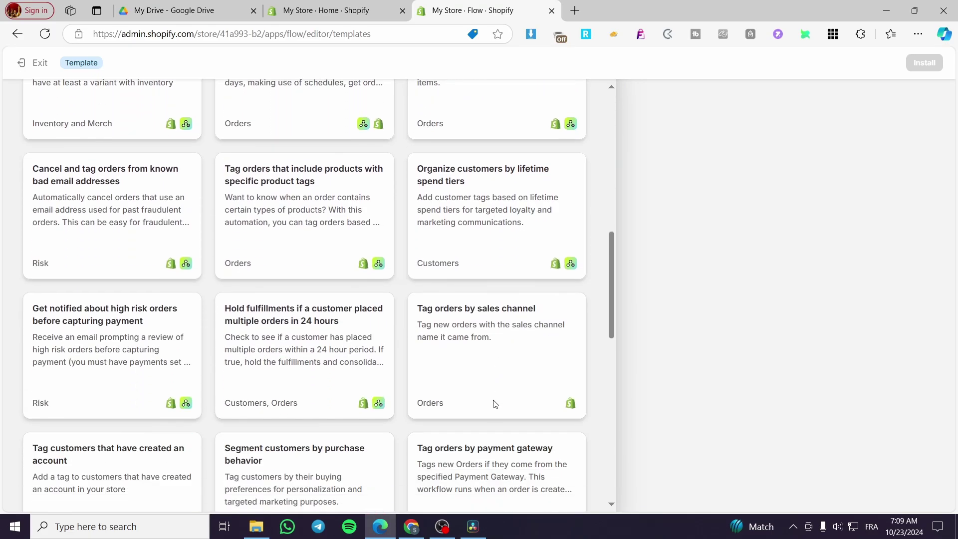
scroll(495, 404, down, 4)
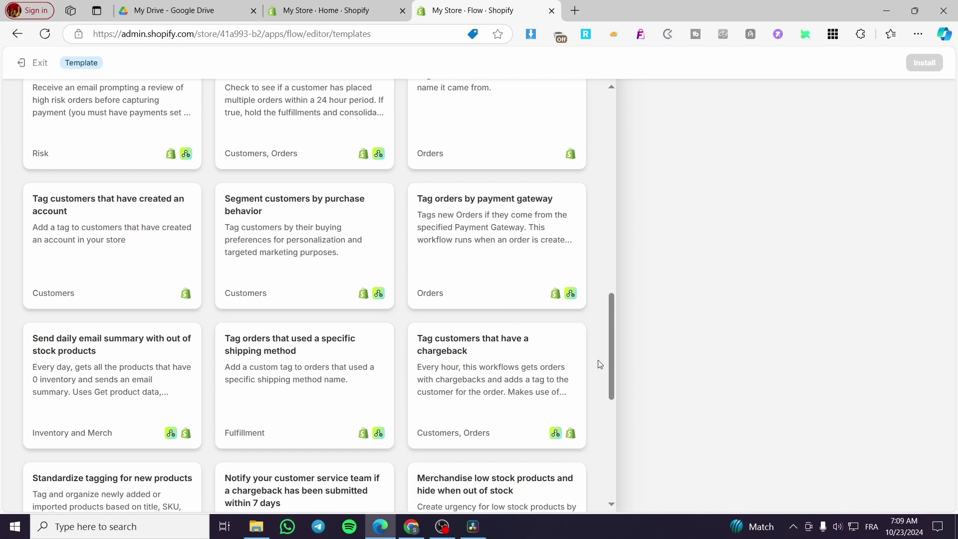
drag(612, 328, 627, 94)
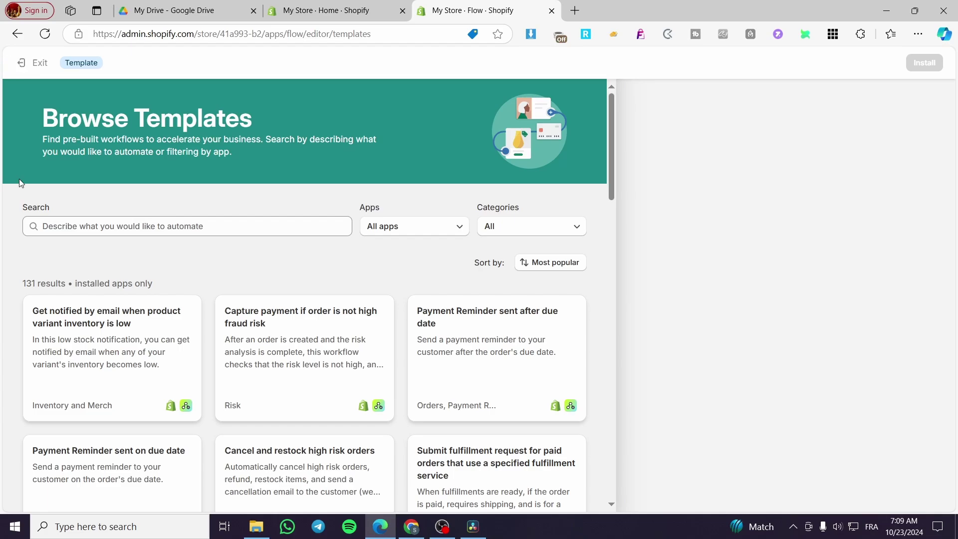
click(40, 65)
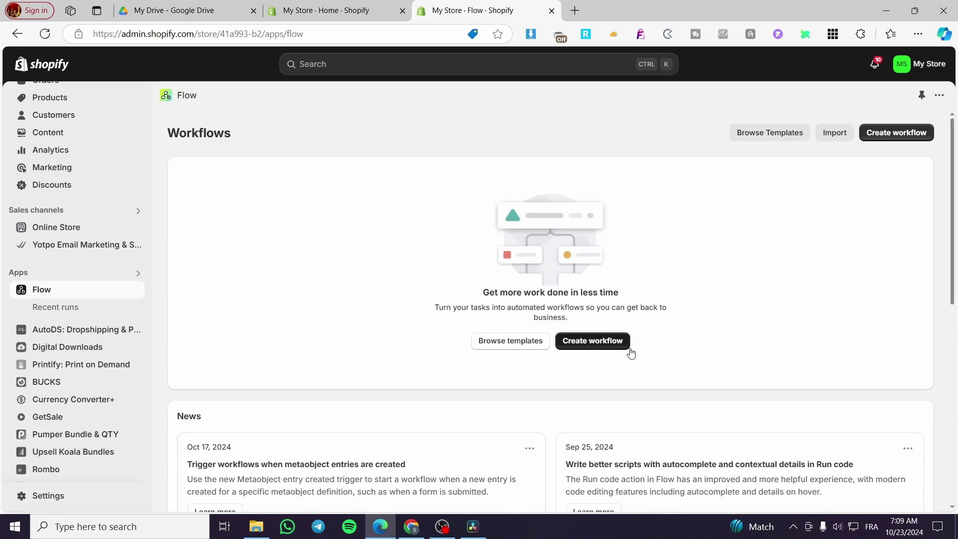
Step: Create a new workflow and set its trigger to Shopify's "Product variant back in stock", found by searching for "product"
click(618, 343)
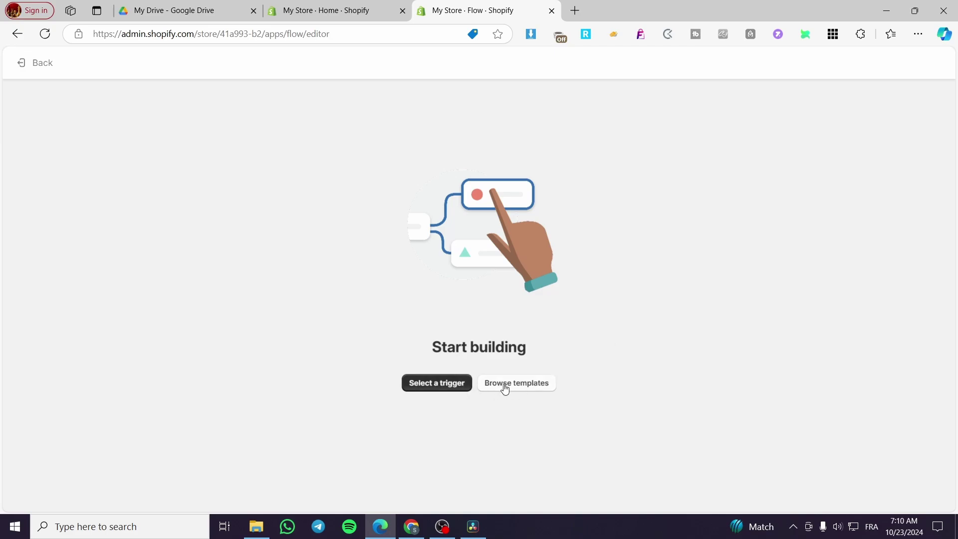
click(449, 383)
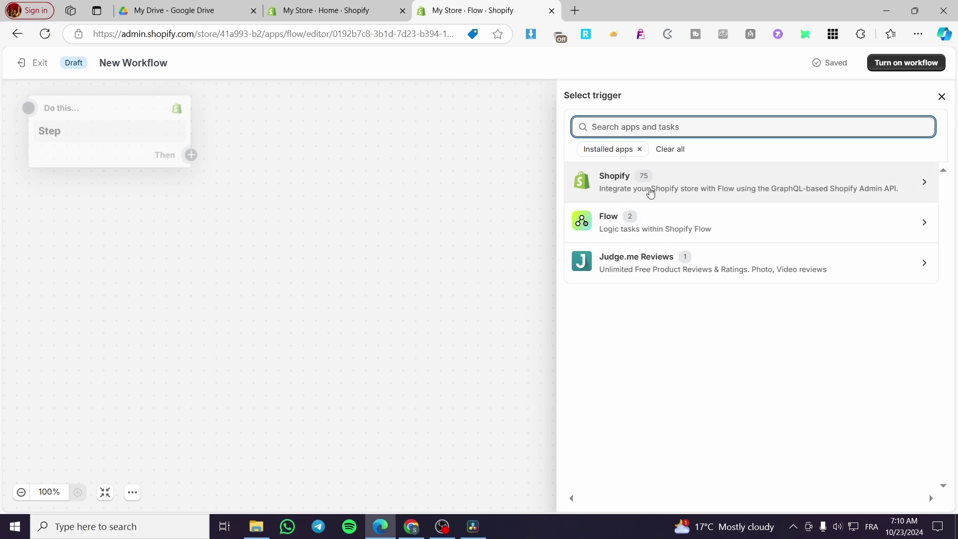
click(672, 191)
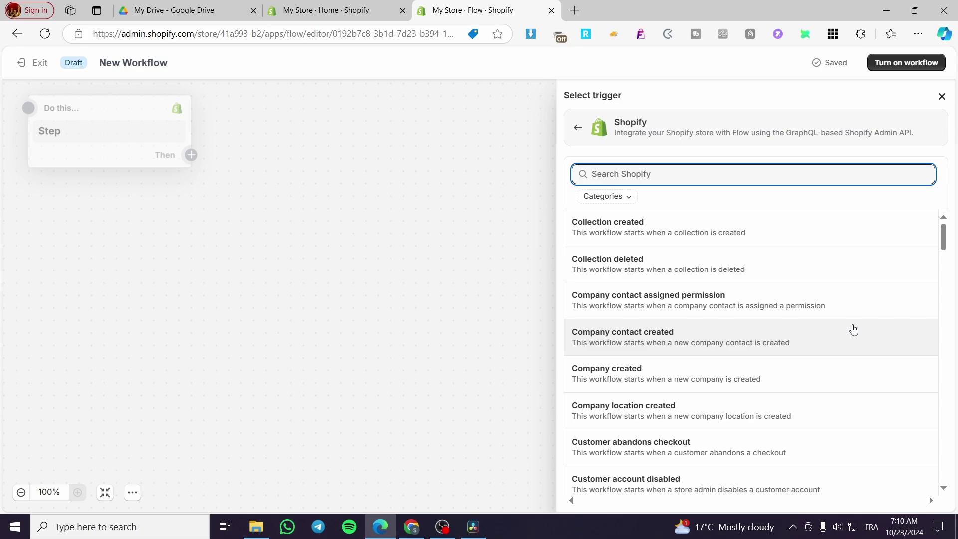
scroll(835, 326, down, 3)
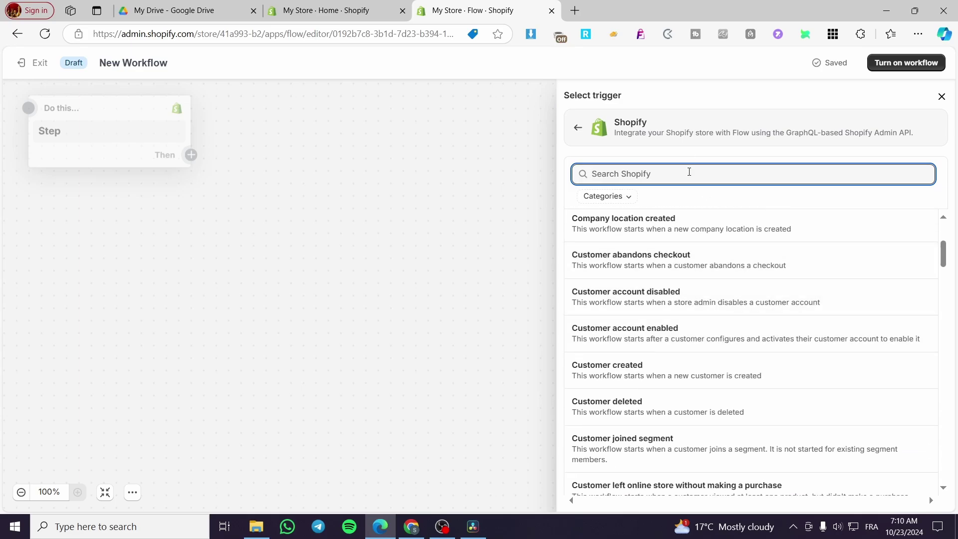
text(pr)
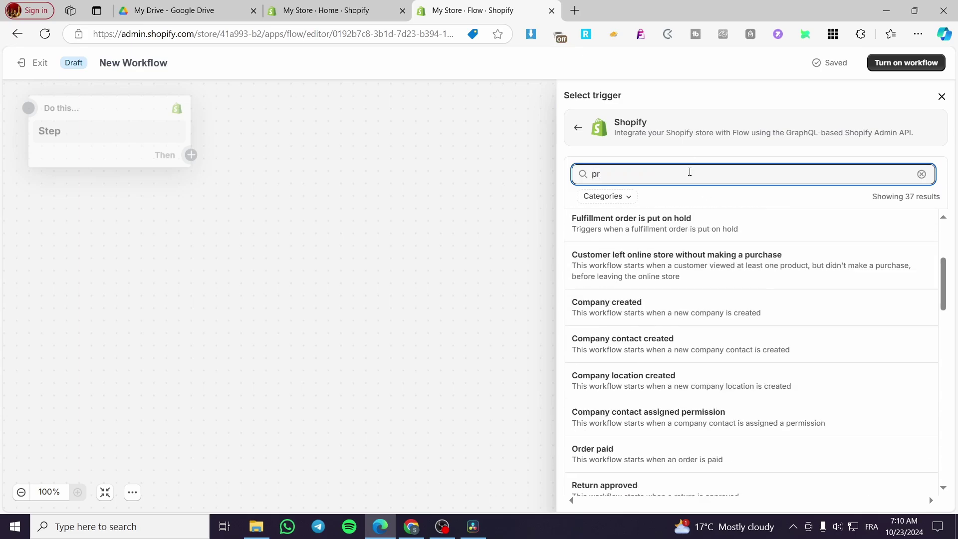
text(oduct)
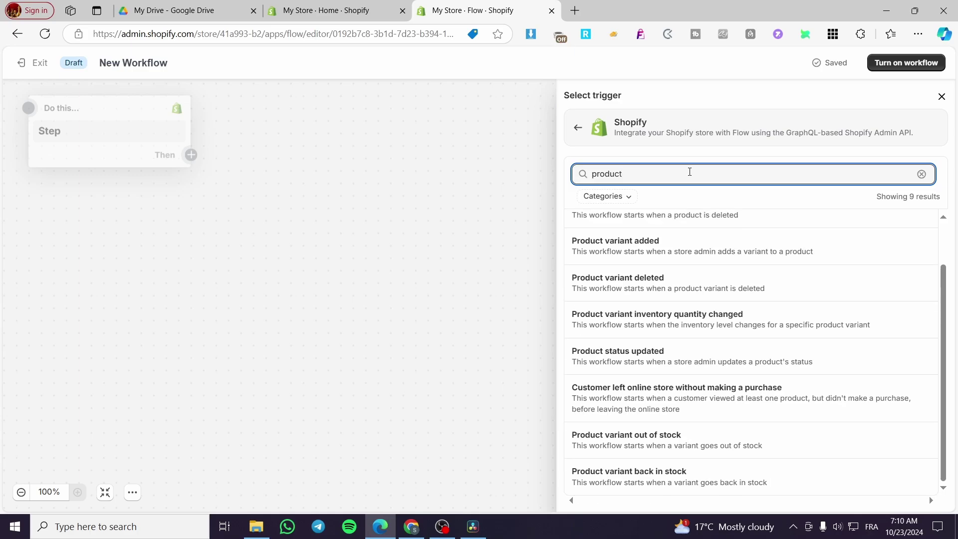
scroll(736, 280, up, 1)
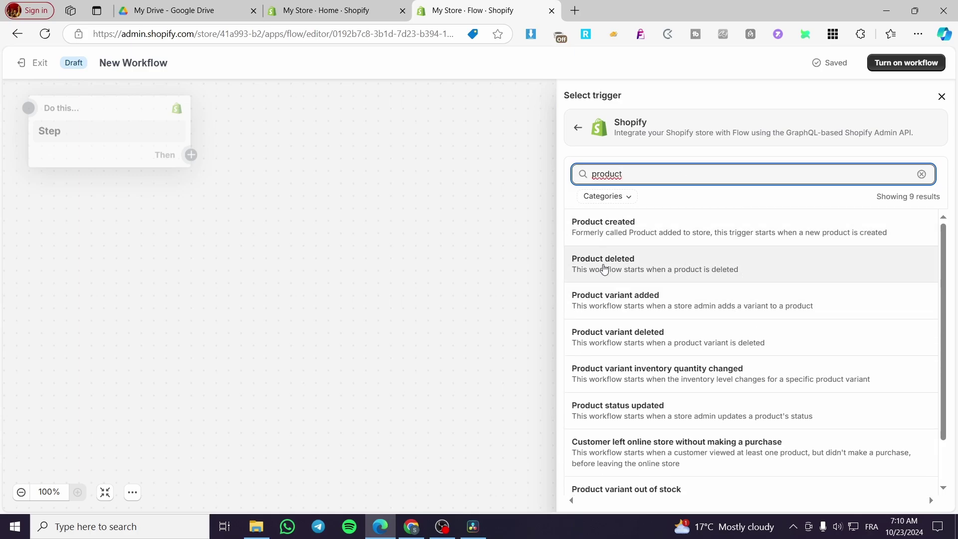
scroll(731, 286, down, 1)
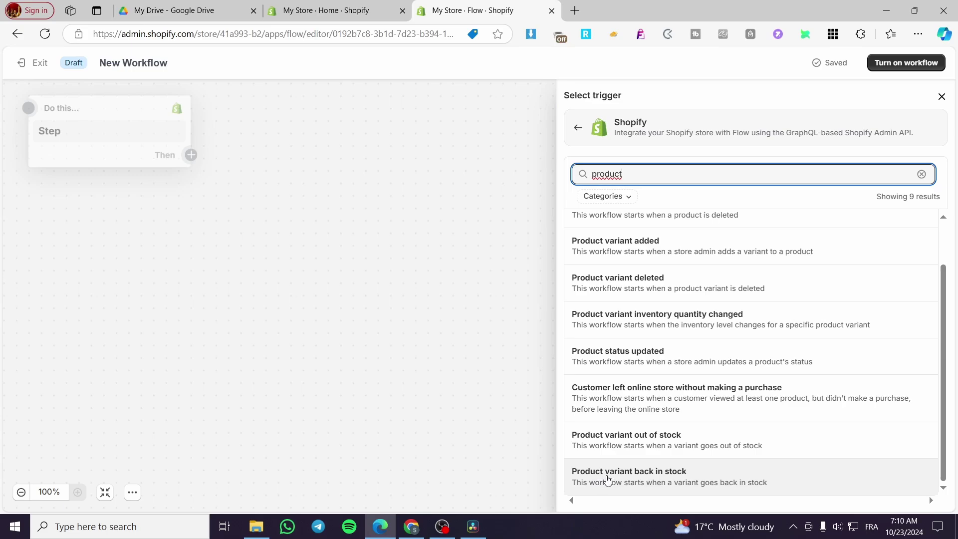
click(663, 482)
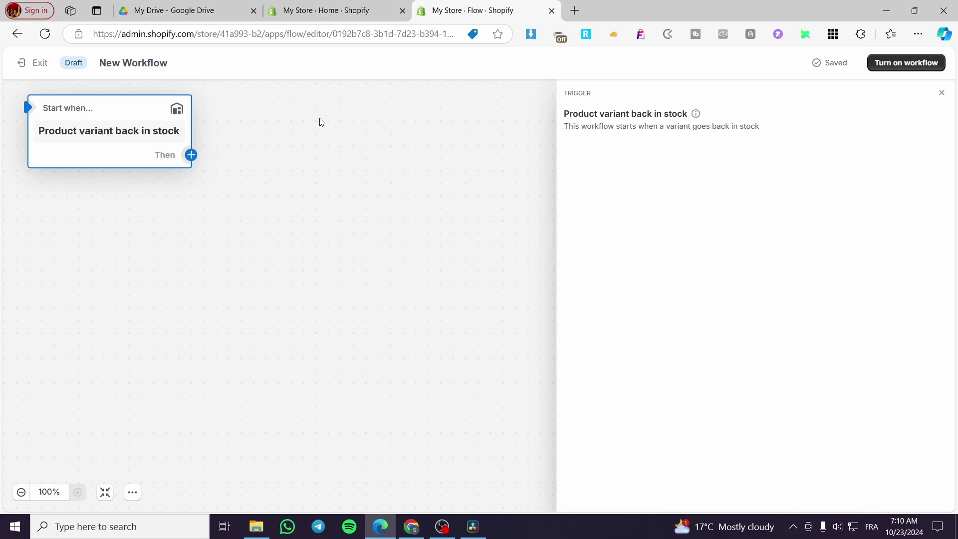
Step: Add a condition after the "Product variant back in stock" trigger
mouse_move(193, 165)
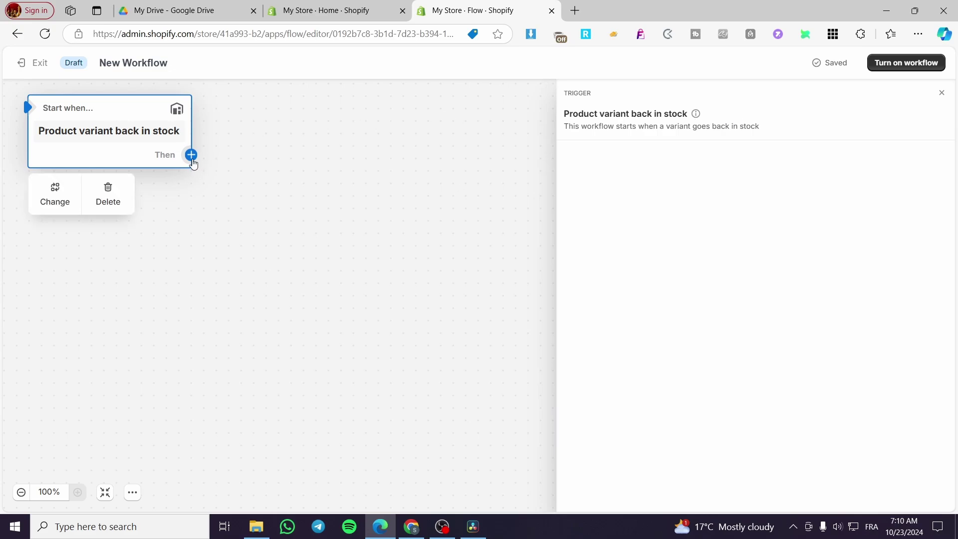
click(191, 155)
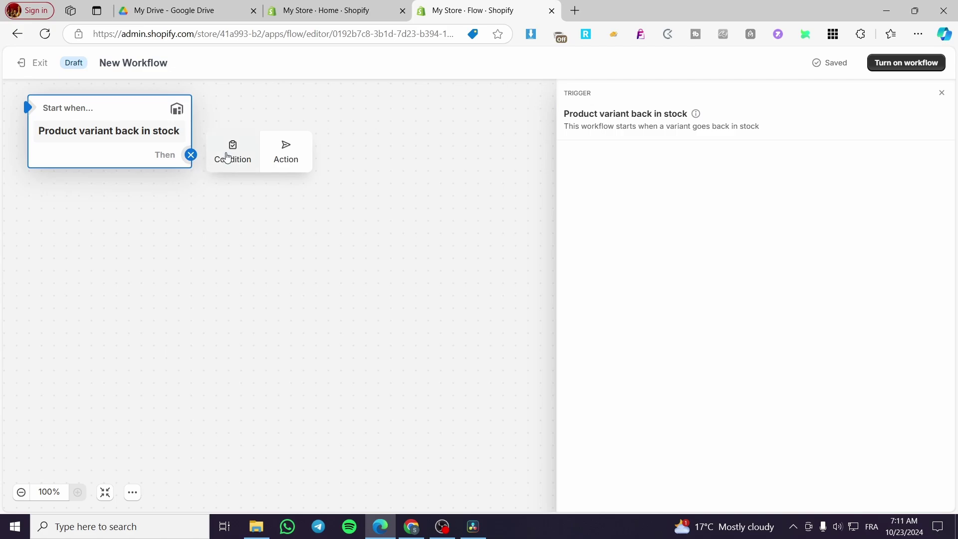
scroll(361, 229, up, 4)
scroll(334, 222, down, 2)
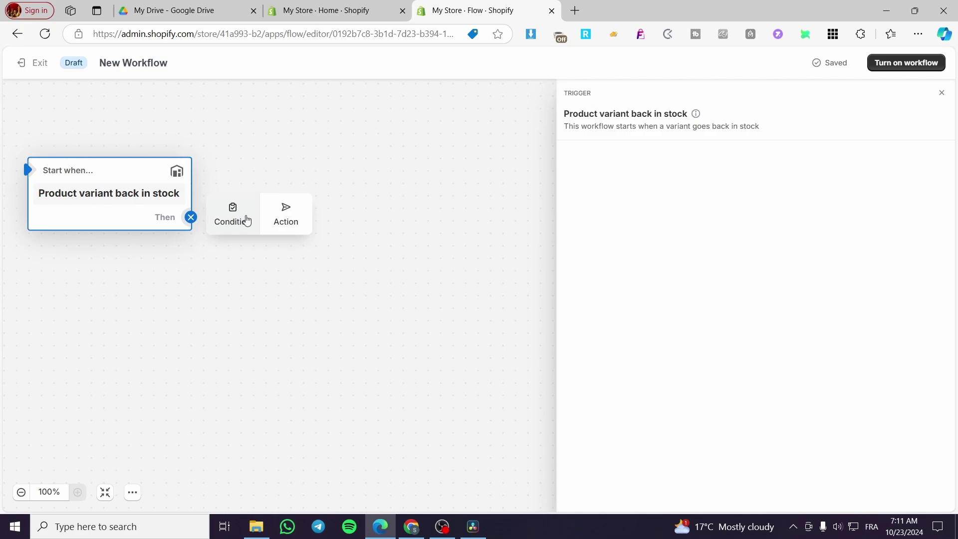
click(232, 218)
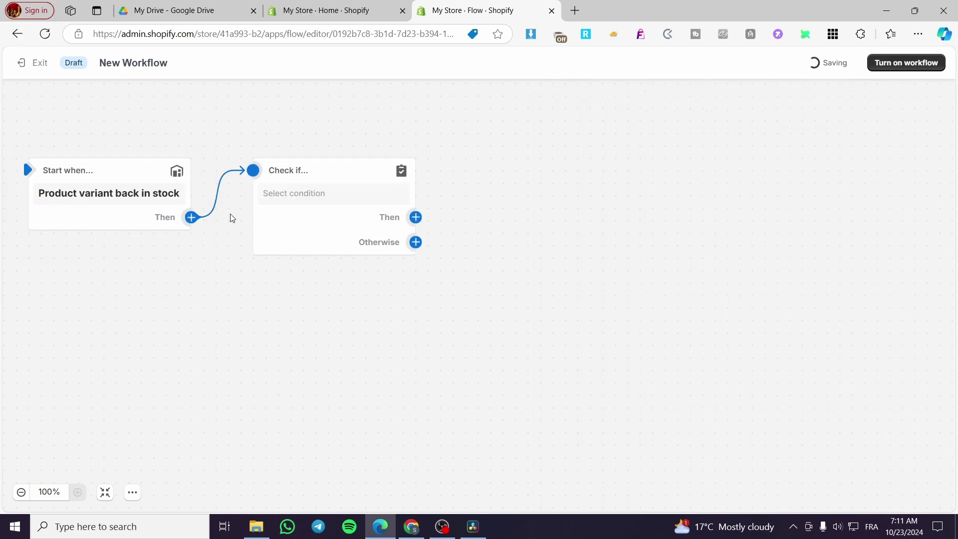
Step: Set the condition to check that the product variant's availableForSale is equal to True
click(340, 196)
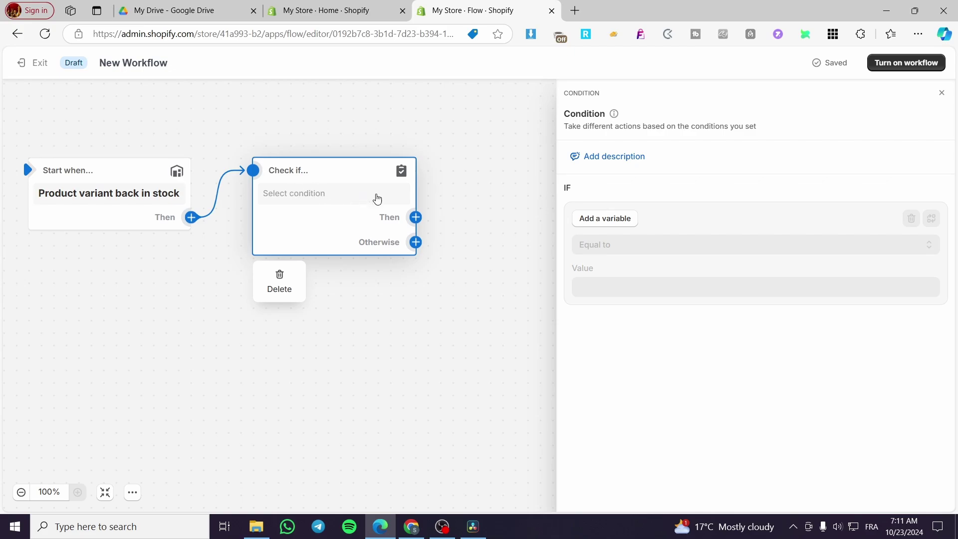
click(617, 220)
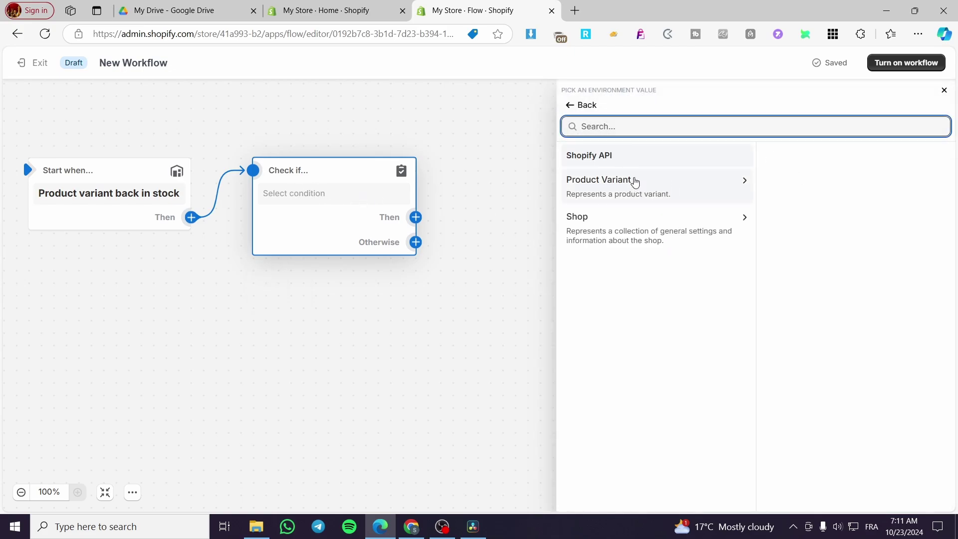
click(685, 198)
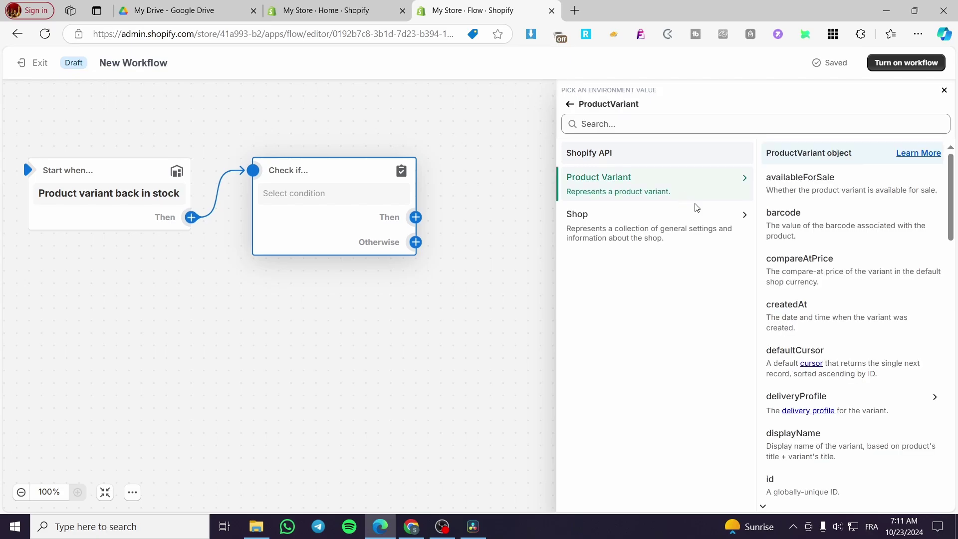
click(866, 185)
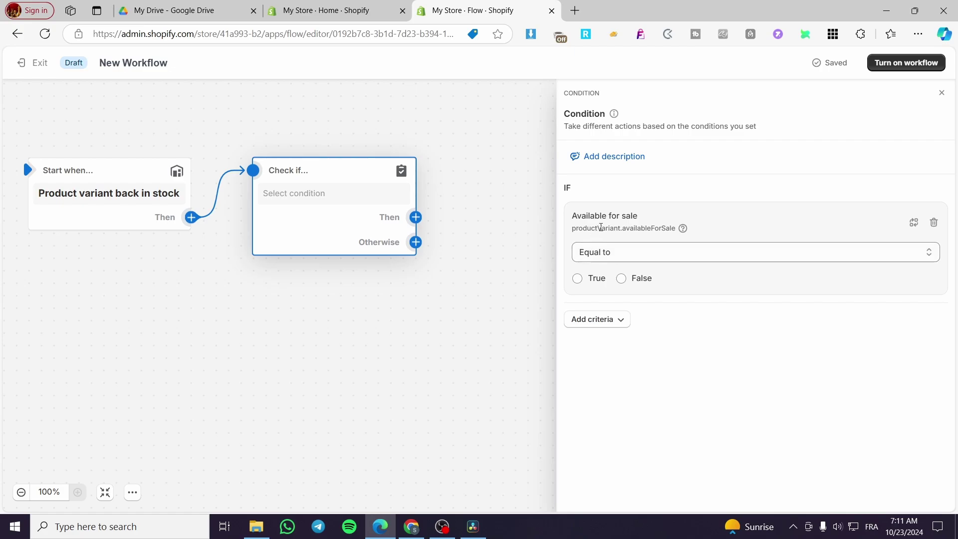
click(610, 253)
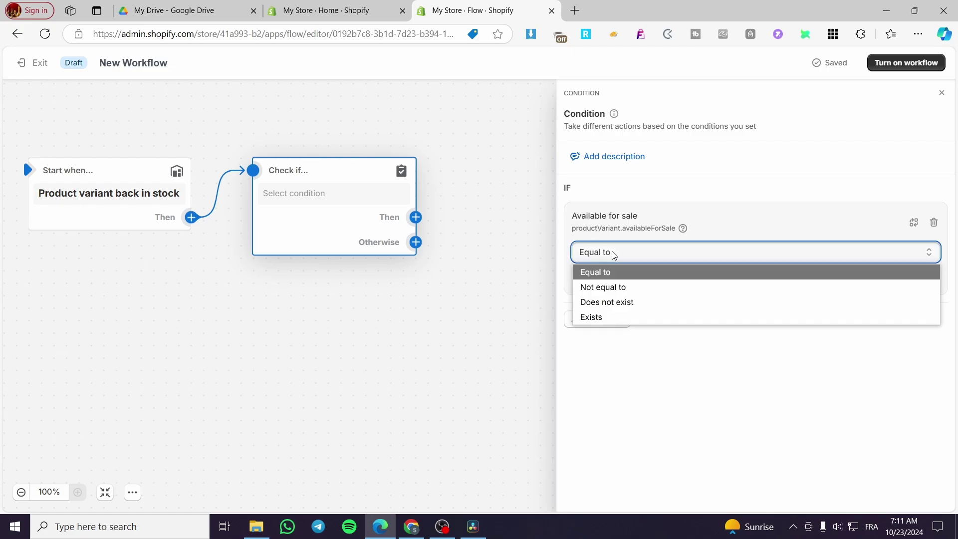
click(608, 272)
click(598, 281)
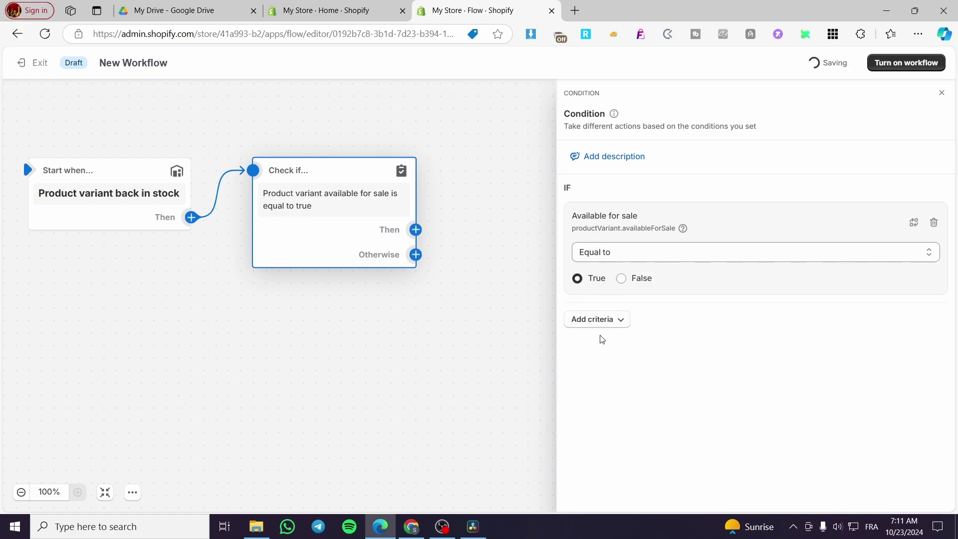
Step: Start an action on the condition's Then branch and search Shopify's available actions for "customer" without choosing one
click(415, 231)
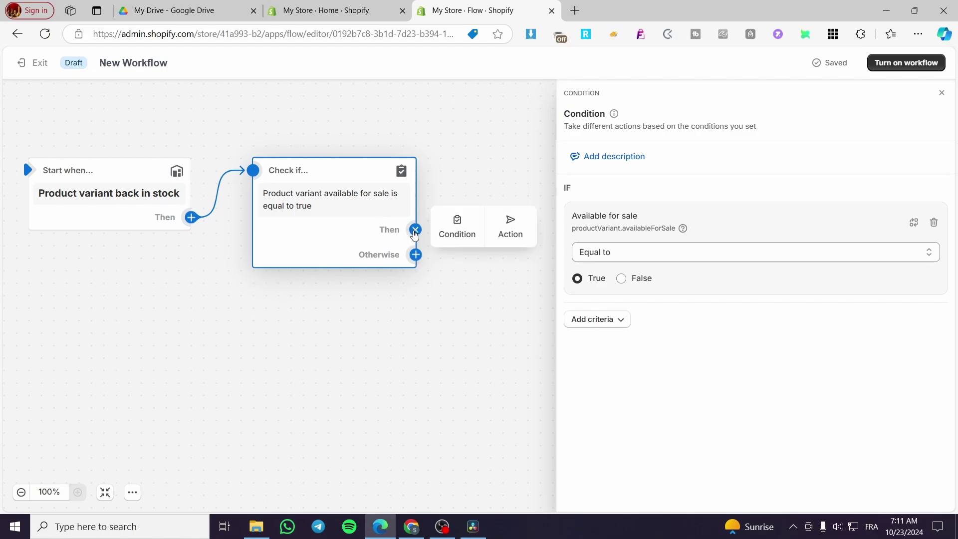
click(511, 221)
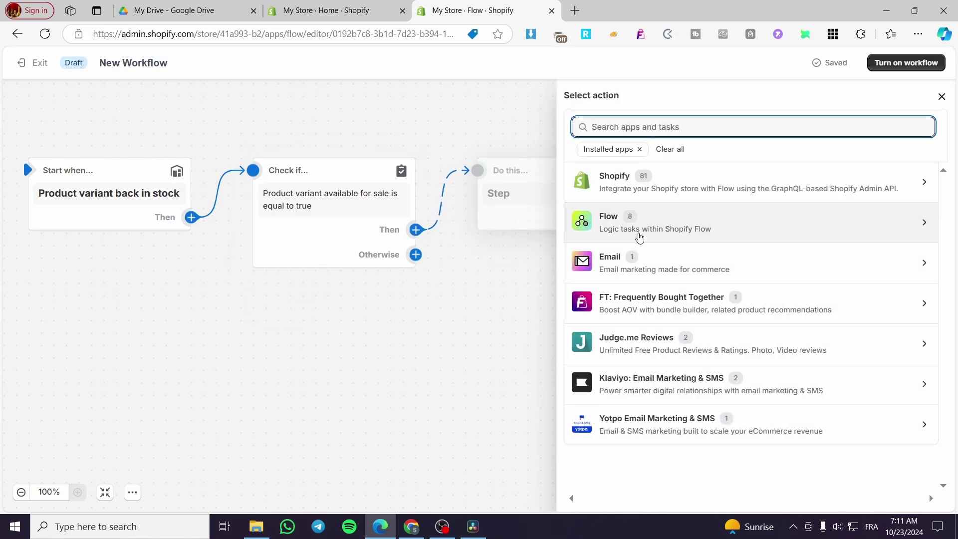
click(668, 189)
drag(667, 189, 669, 244)
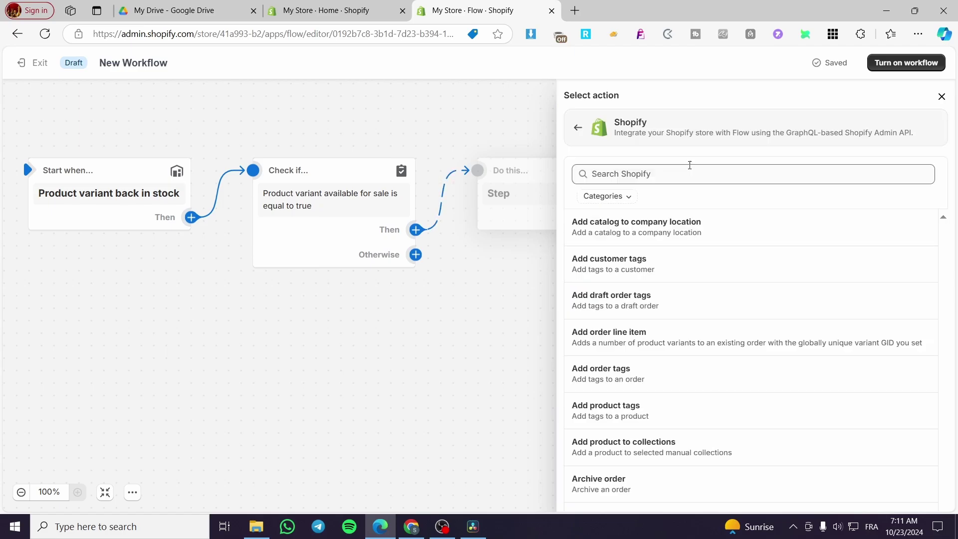
click(573, 127)
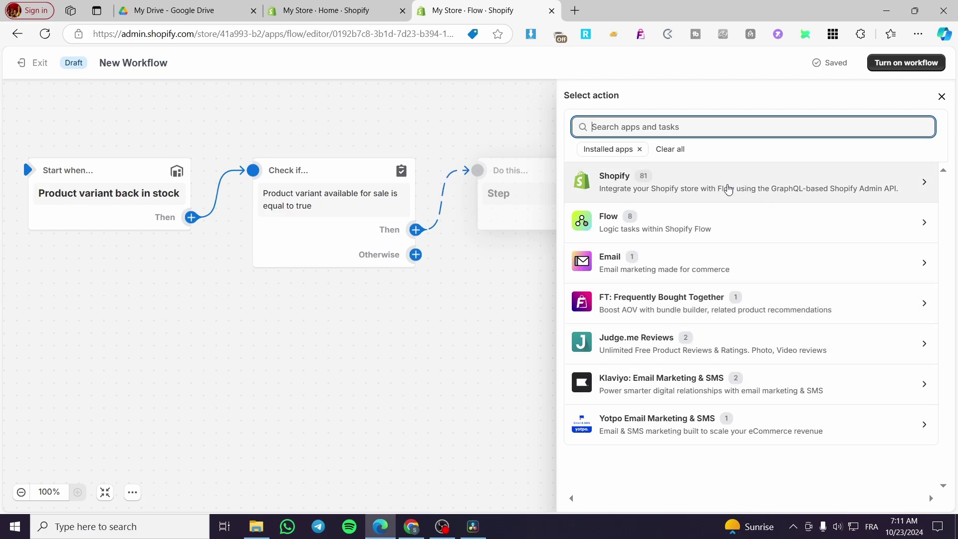
click(704, 185)
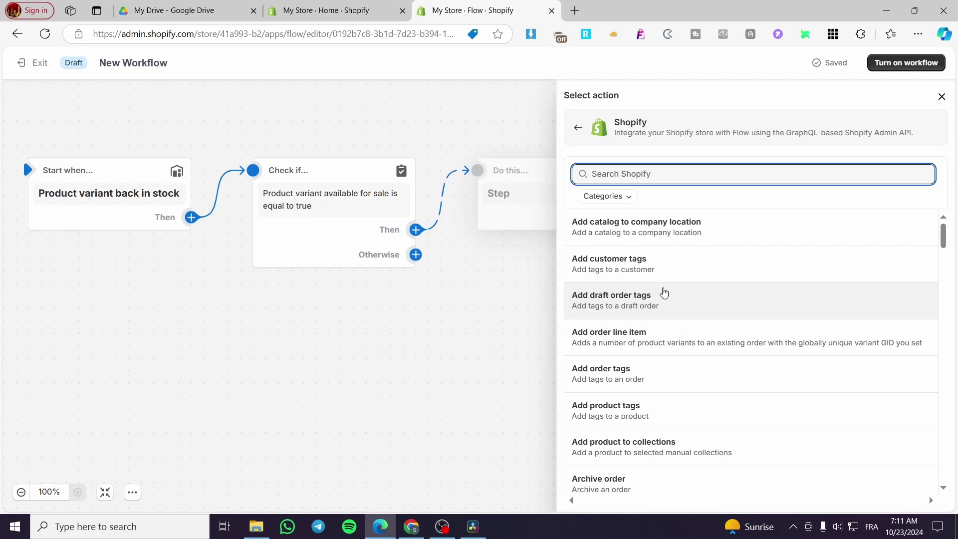
text(c)
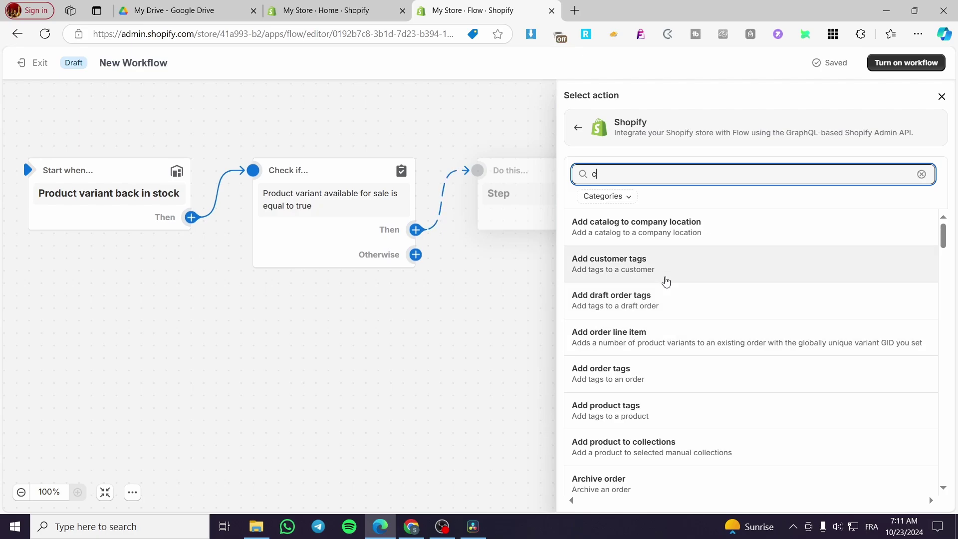
text(ust)
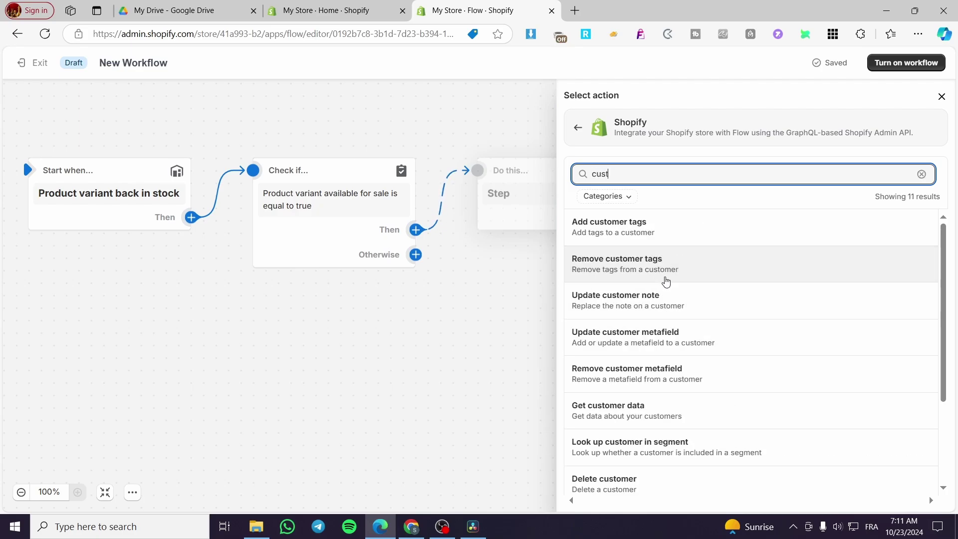
text(omer)
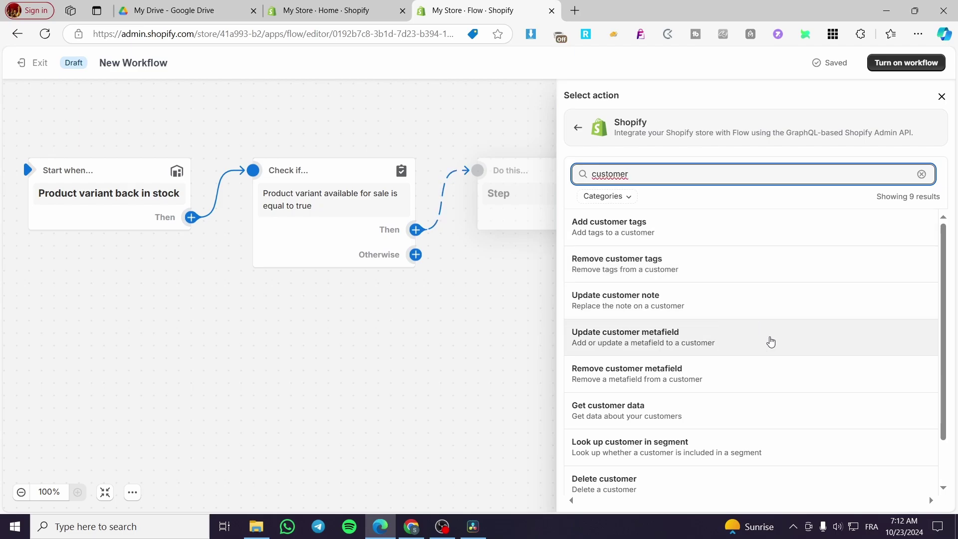
scroll(769, 339, down, 1)
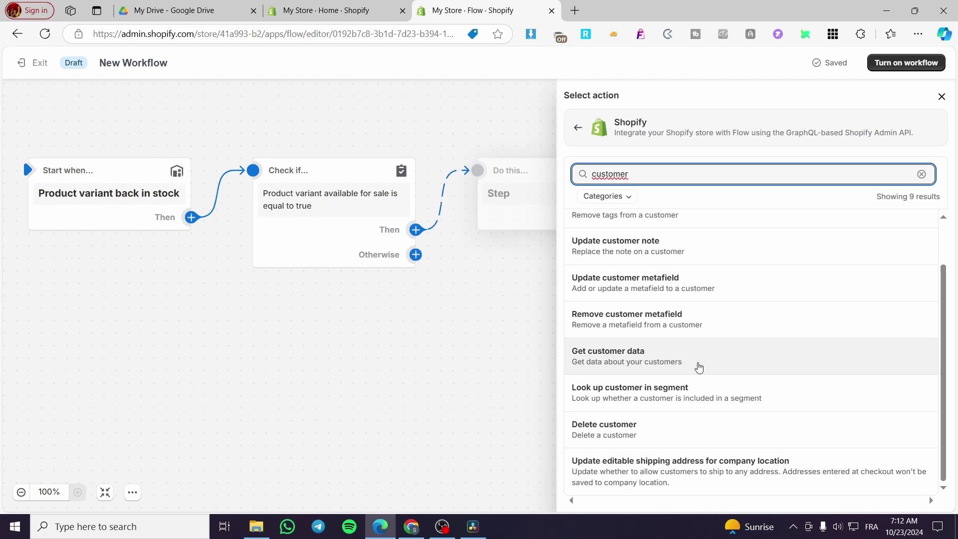
click(577, 127)
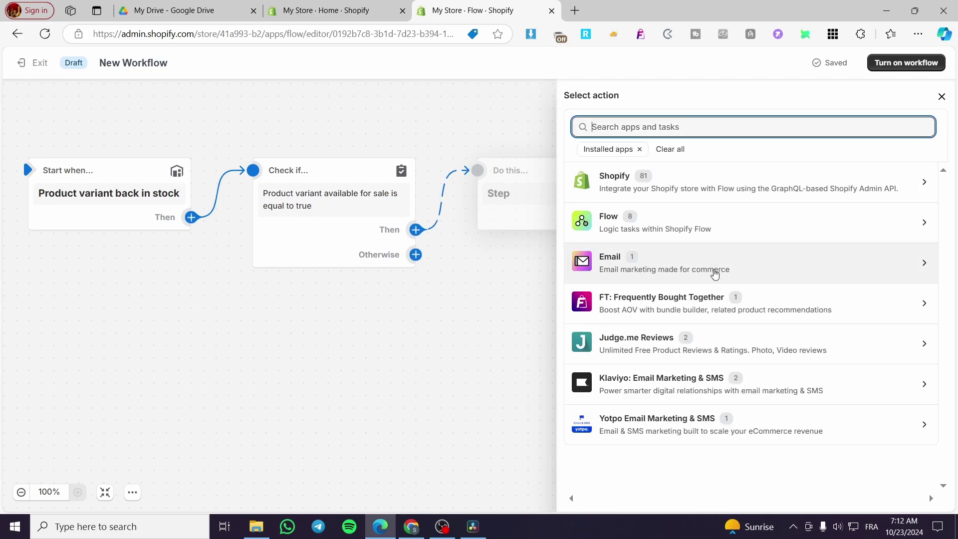
Step: Choose the Email app's Send Marketing Email as the Then action, review its requirements and close its settings
click(712, 274)
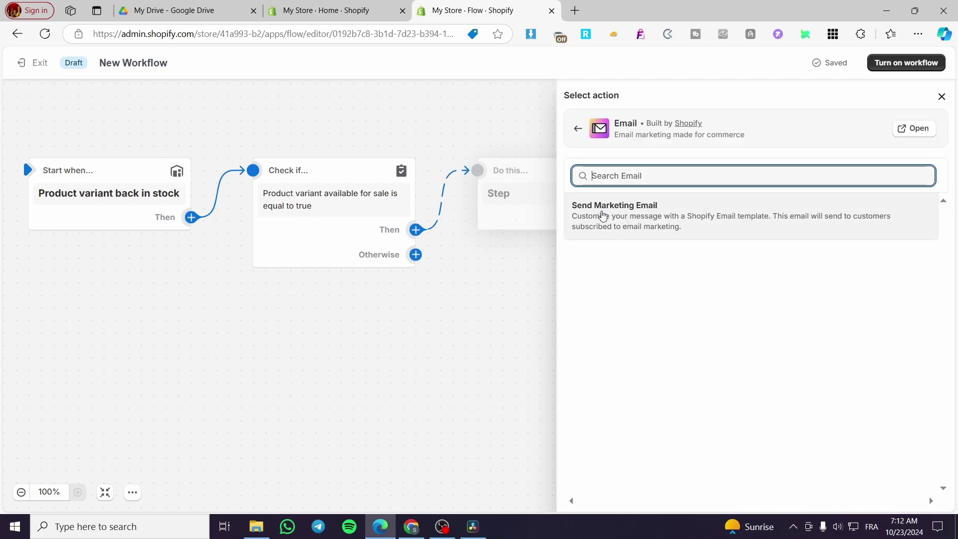
click(673, 220)
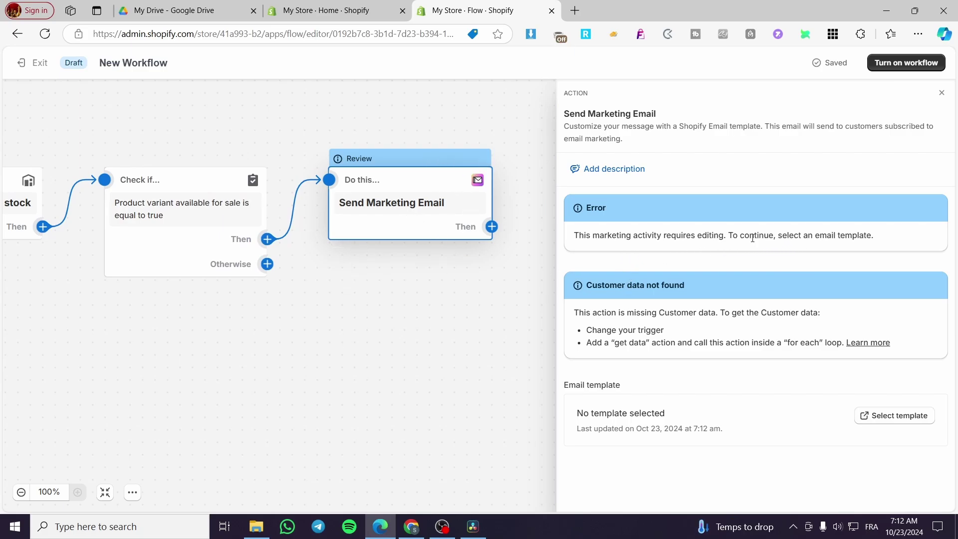
mouse_move(411, 210)
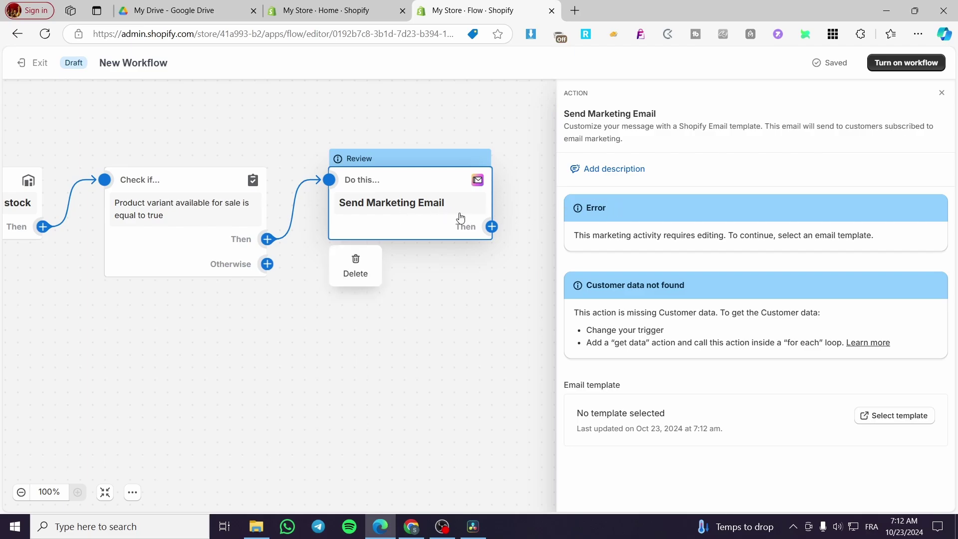
mouse_move(203, 227)
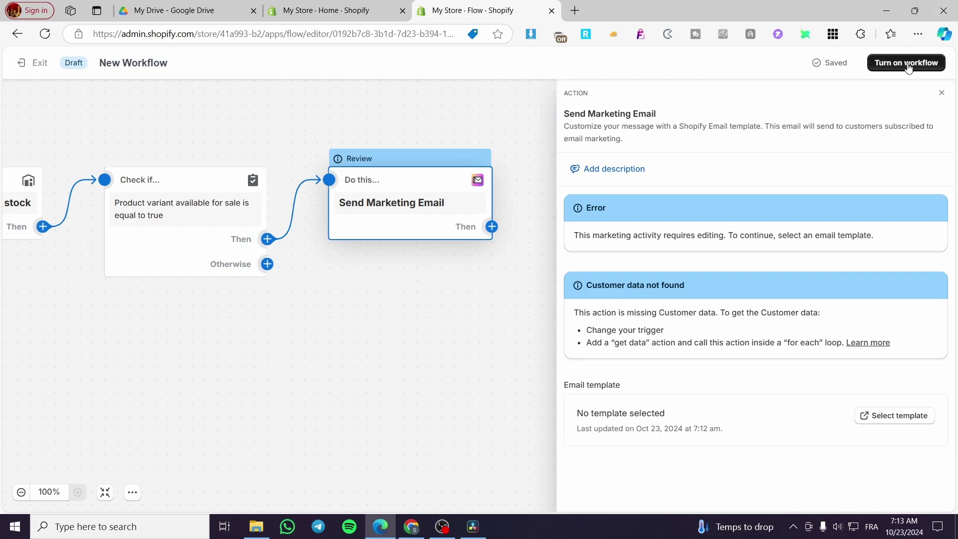
click(942, 93)
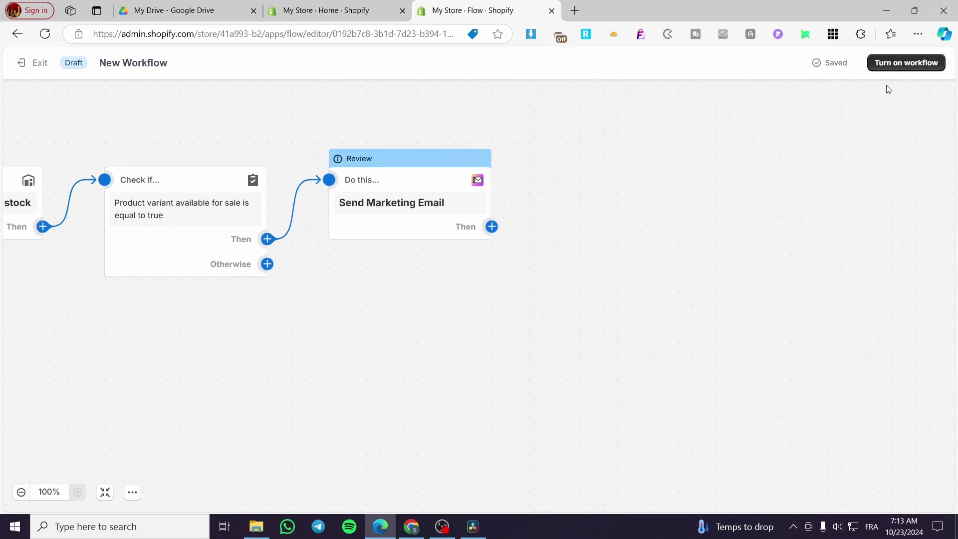
Step: View what can be added to the Otherwise branch and after the email action, then exit the workflow editor
click(267, 264)
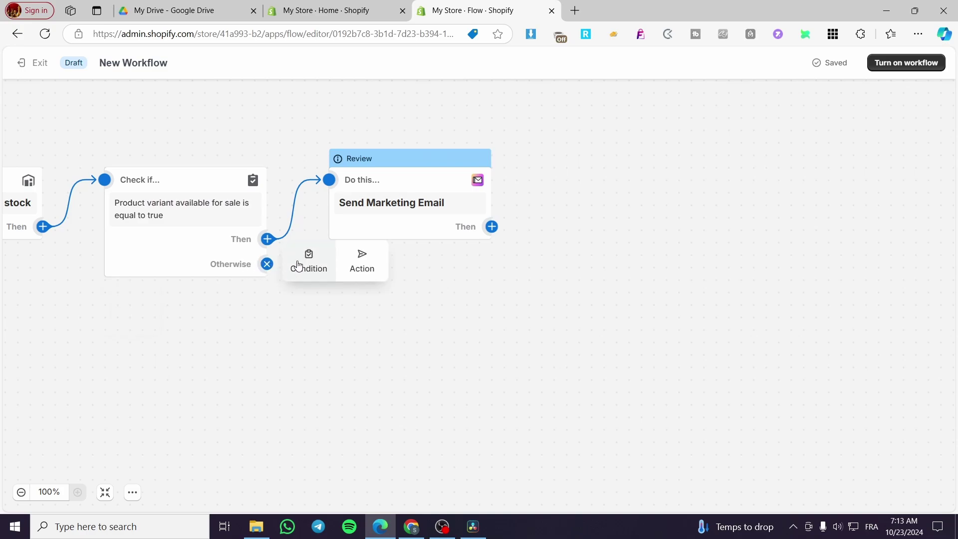
click(487, 231)
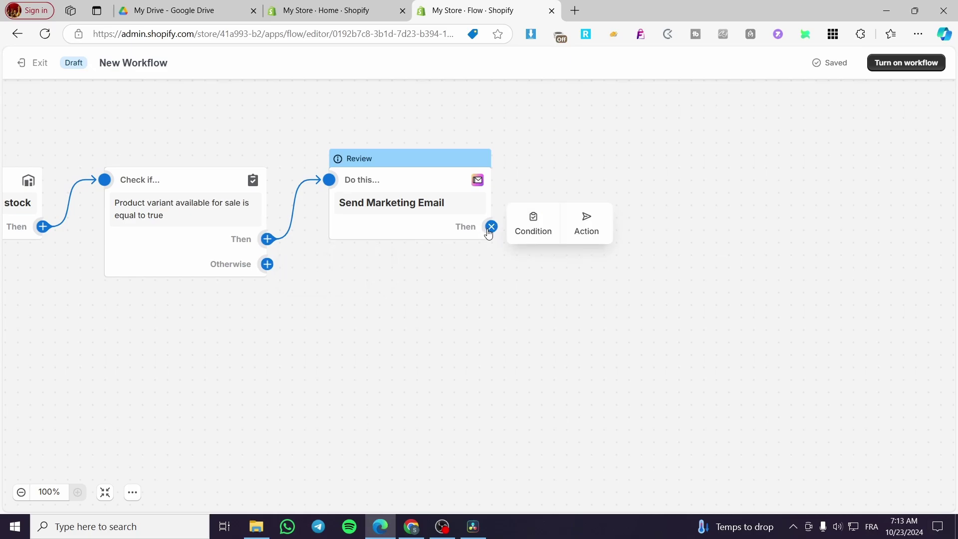
click(36, 63)
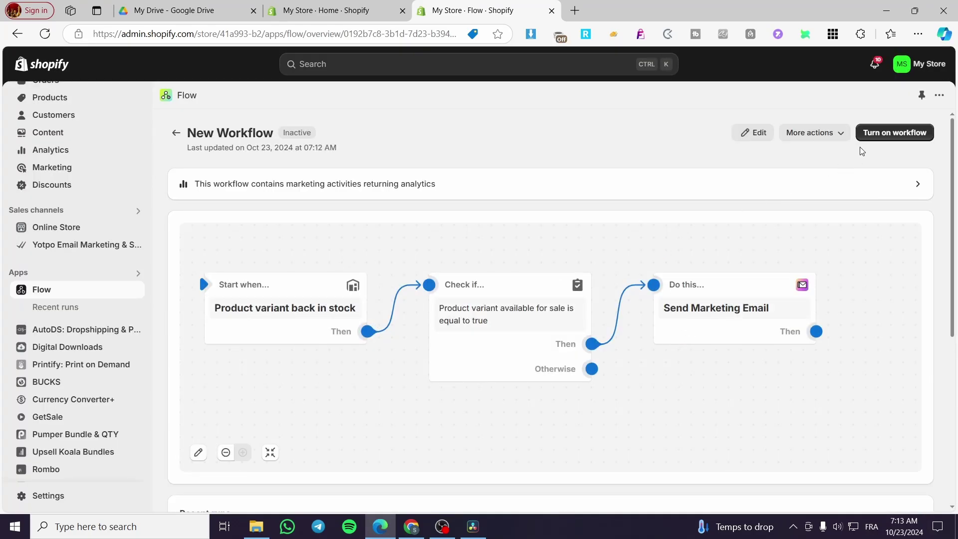
Step: Look over the new workflow's overview page down to its recent runs and return to the Workflows list
click(811, 135)
scroll(664, 177, down, 6)
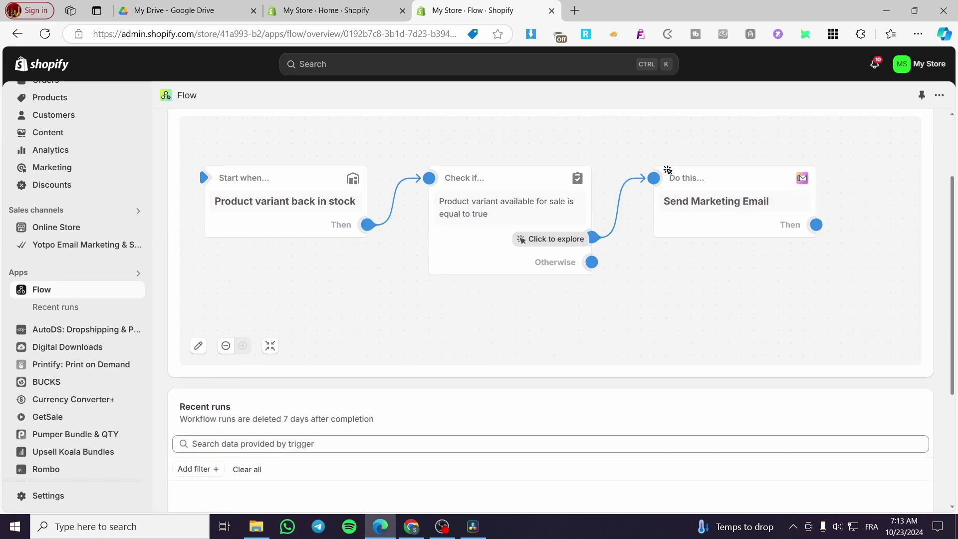
scroll(316, 336, up, 6)
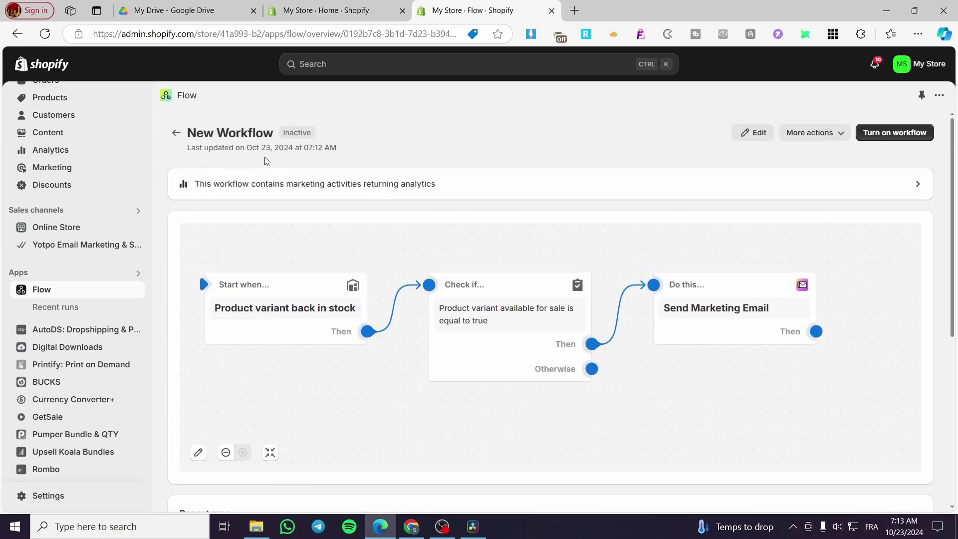
click(175, 133)
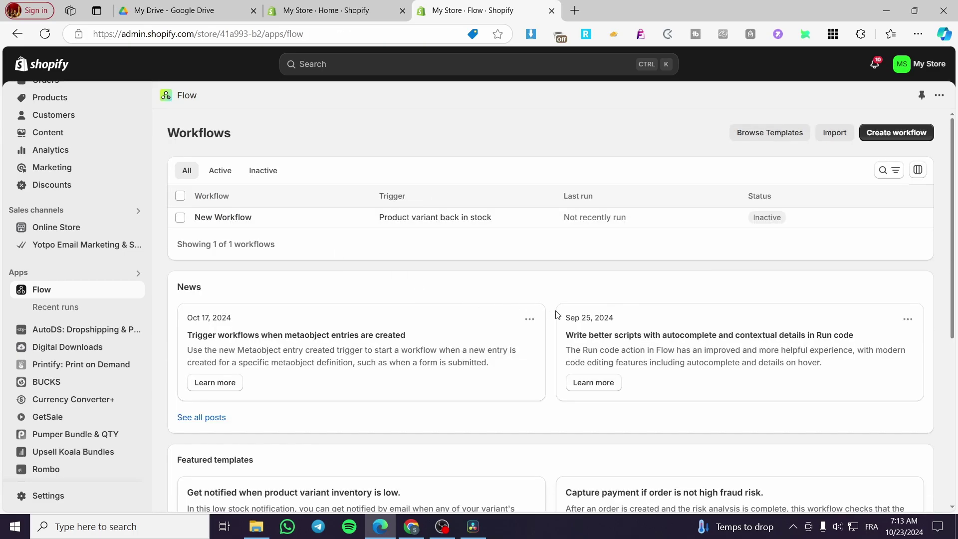
Step: Browse the workflow templates and view the available category and app filters without applying any
click(772, 131)
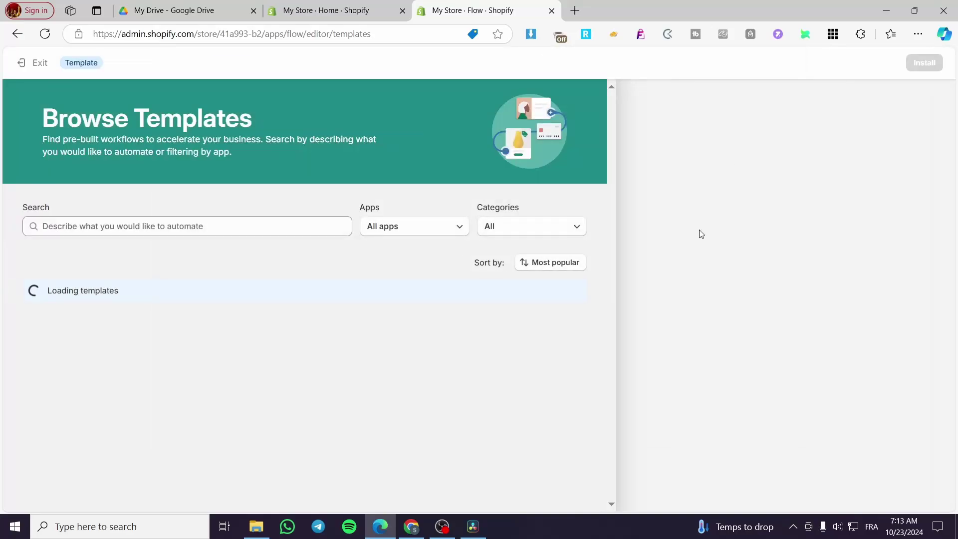
click(524, 229)
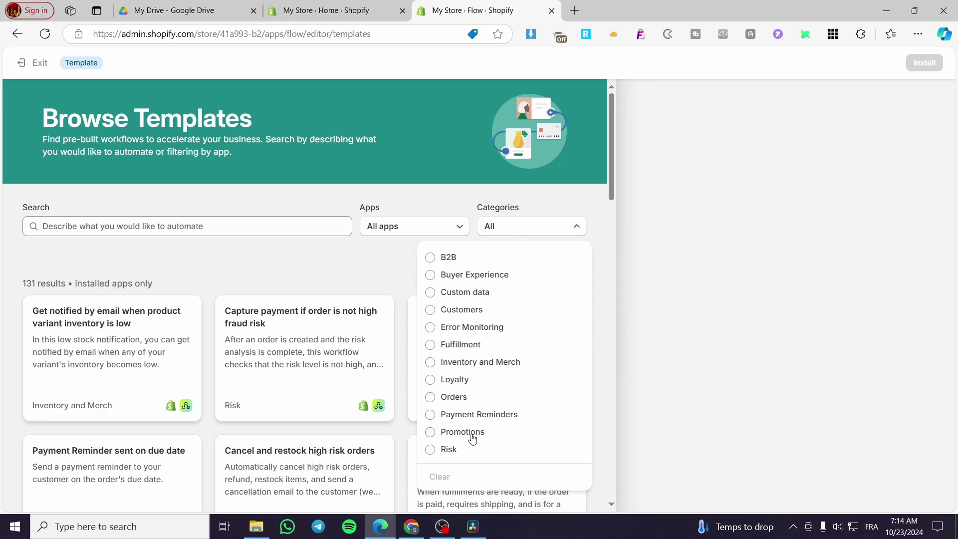
click(460, 228)
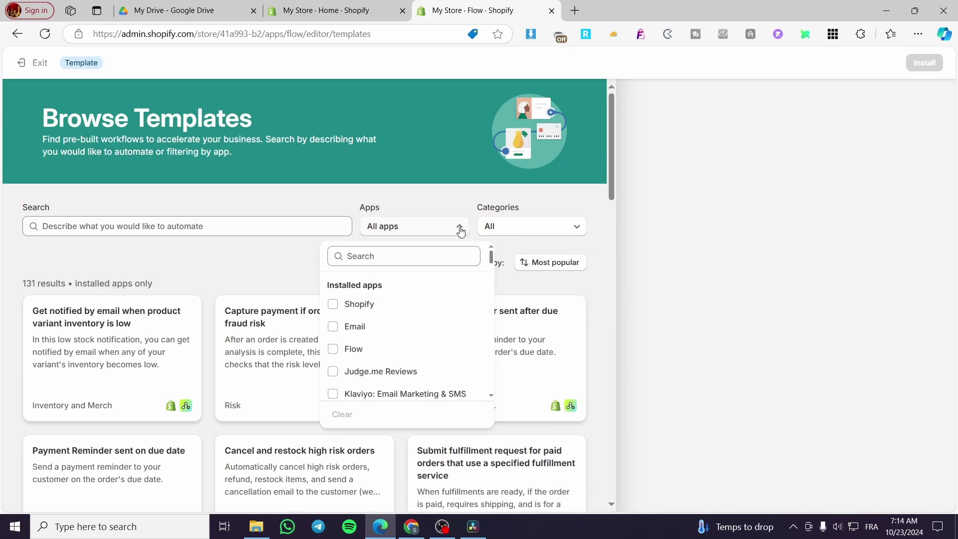
click(459, 229)
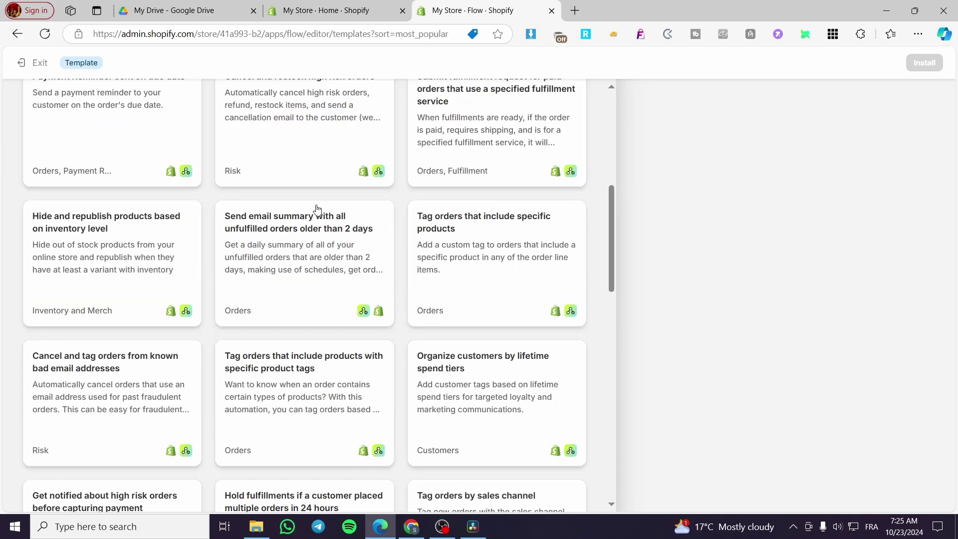
Step: Find the "Send email summary with all unfulfilled orders older than 2 days" template, open it and install it as a workflow
scroll(299, 287, up, 9)
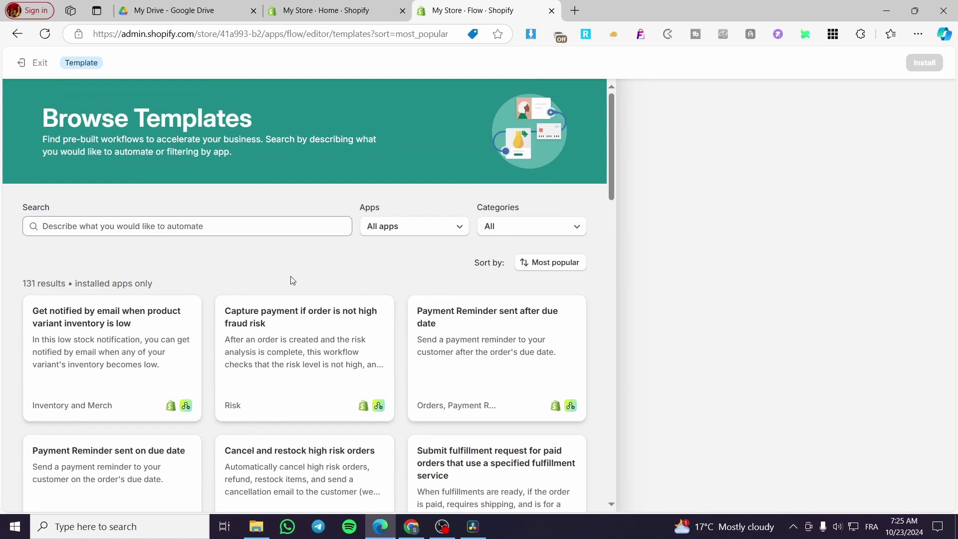
scroll(259, 312, down, 3)
scroll(259, 313, down, 3)
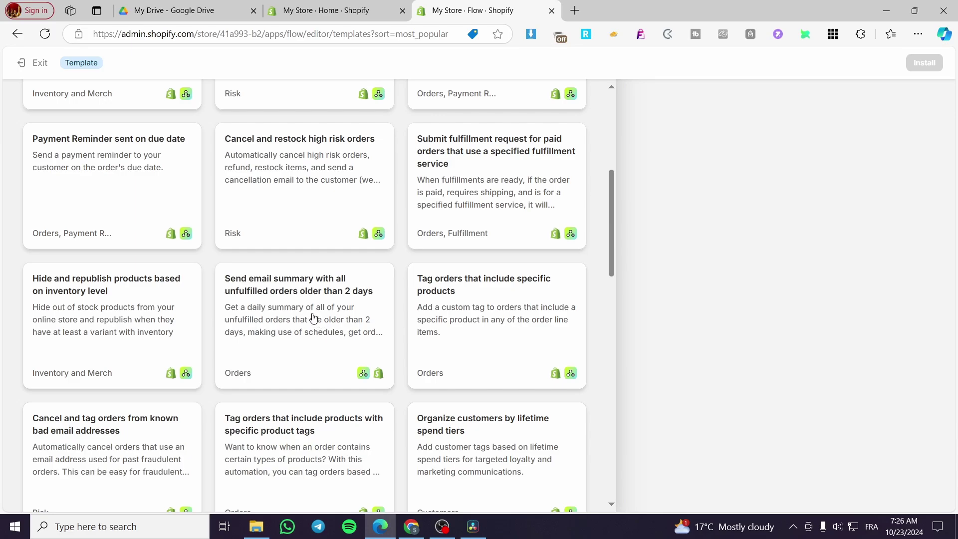
scroll(319, 322, up, 3)
scroll(299, 310, down, 3)
click(341, 299)
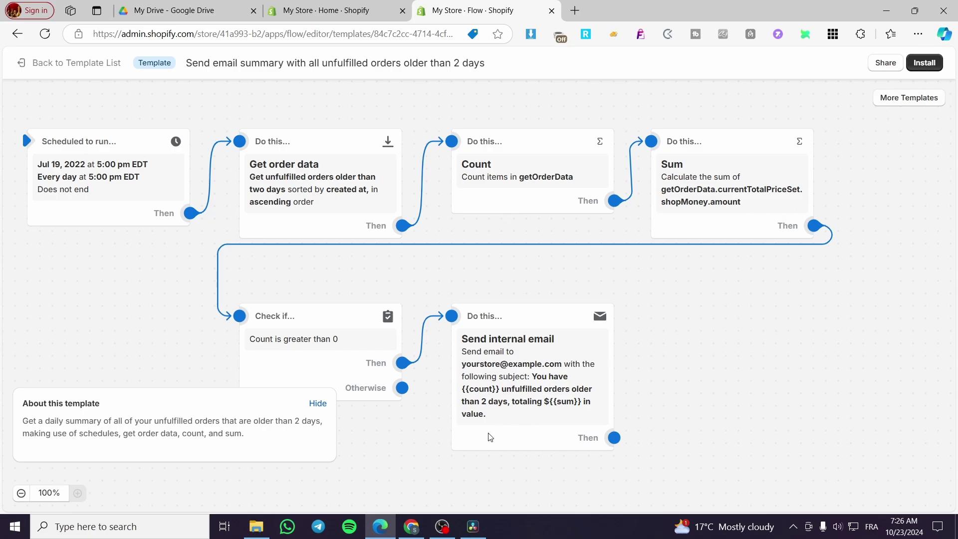
click(319, 403)
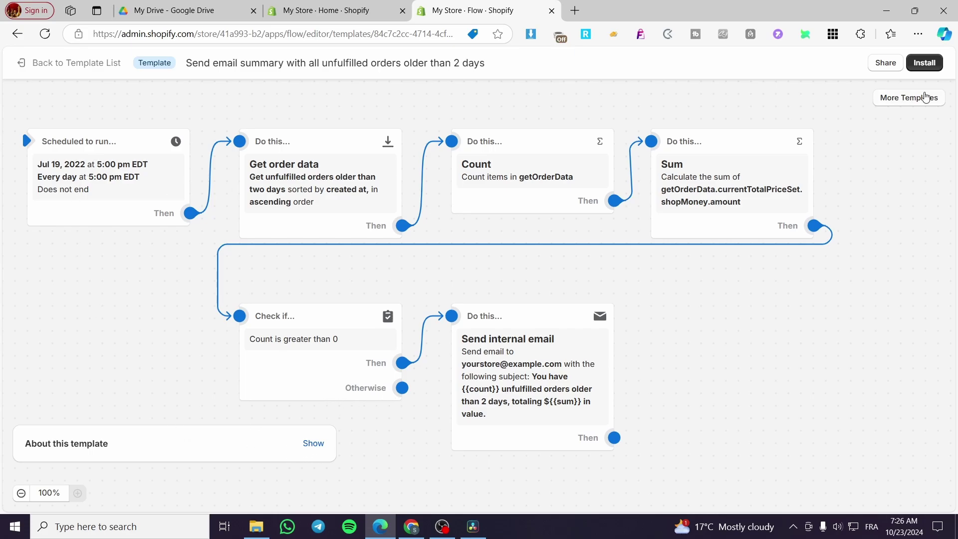
click(924, 63)
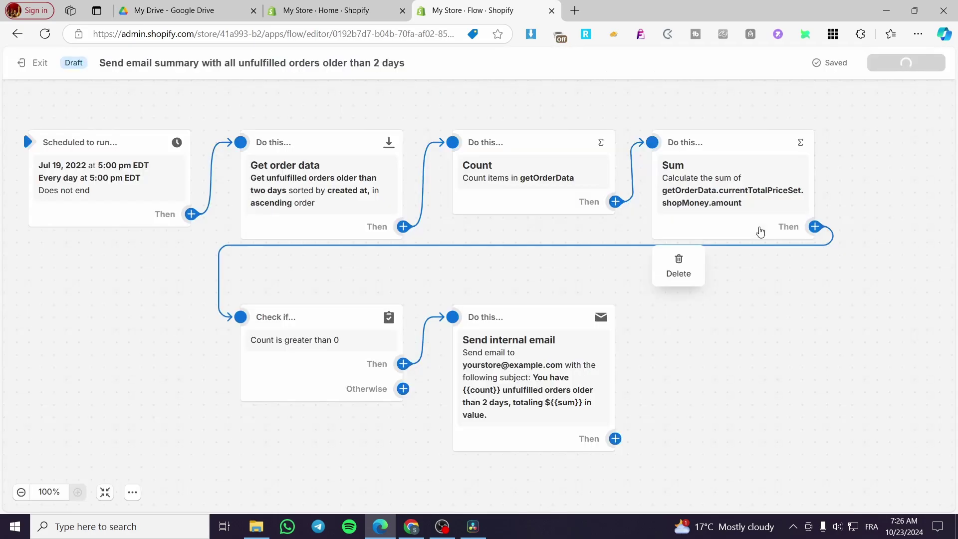
Step: Set the start date of the workflow's Scheduled time trigger to Oct 23, 2024
click(107, 178)
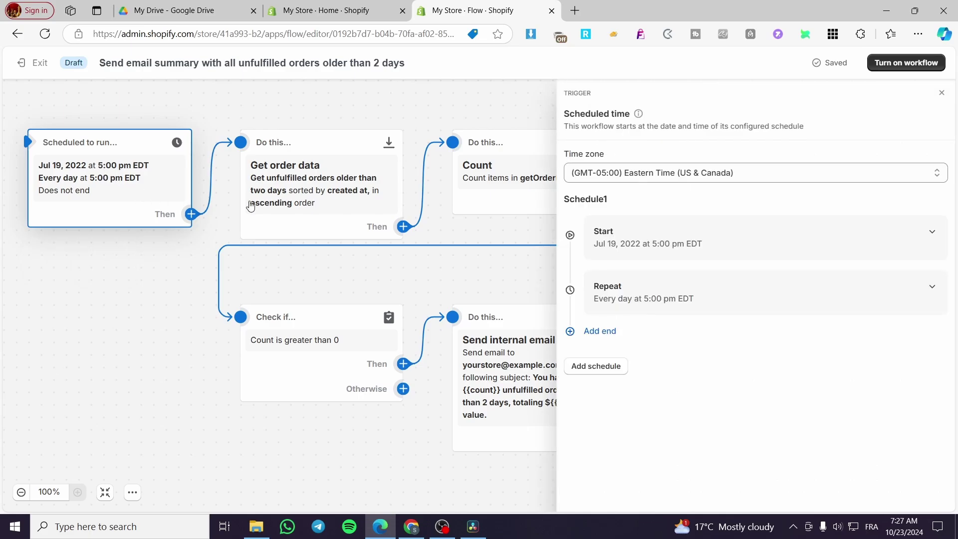
click(637, 238)
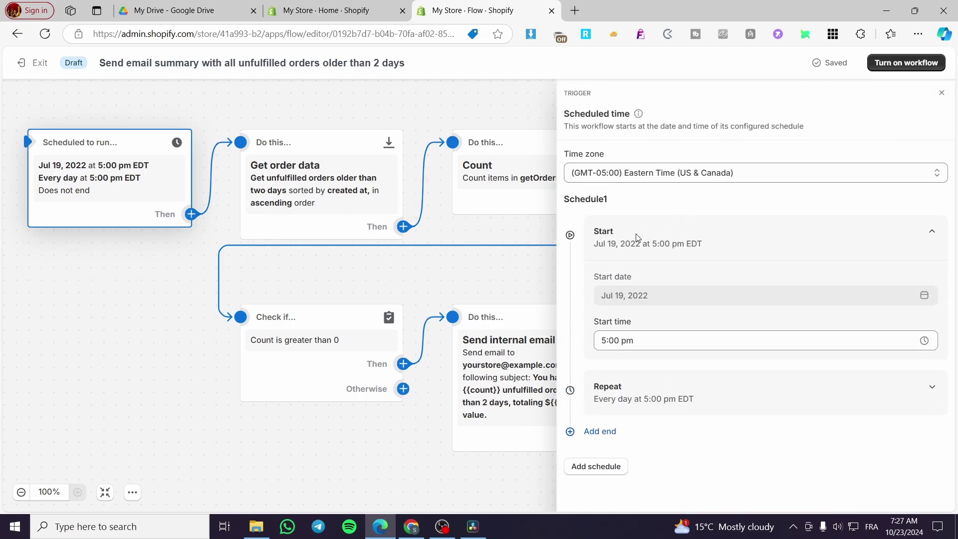
click(923, 295)
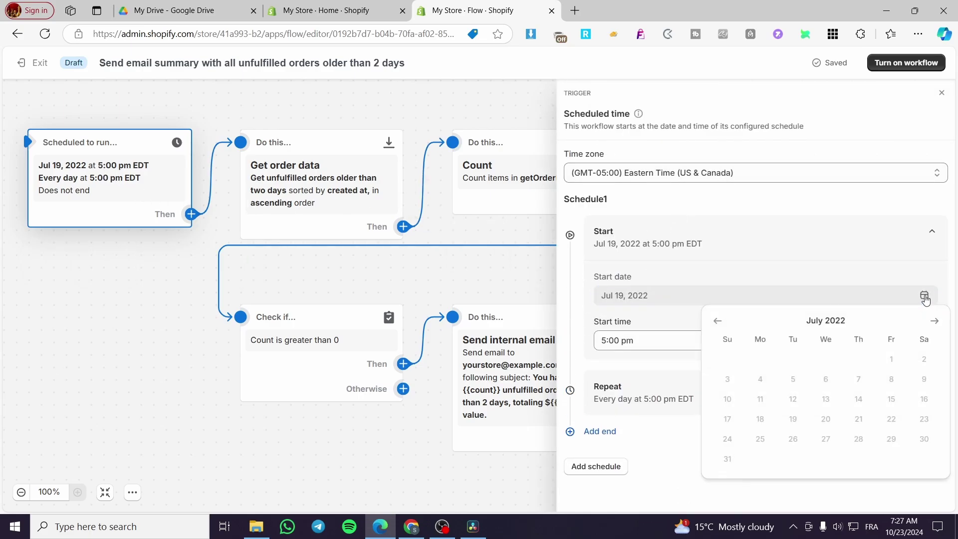
click(933, 321)
click(934, 321)
click(934, 321)
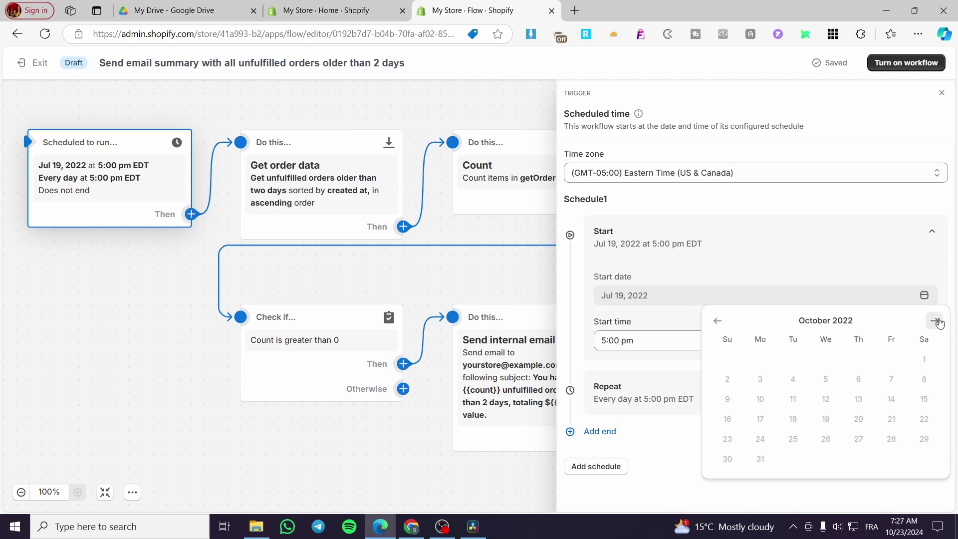
click(935, 320)
click(934, 321)
click(935, 321)
click(934, 321)
click(934, 320)
click(934, 320)
click(936, 321)
click(935, 320)
click(936, 321)
click(936, 321)
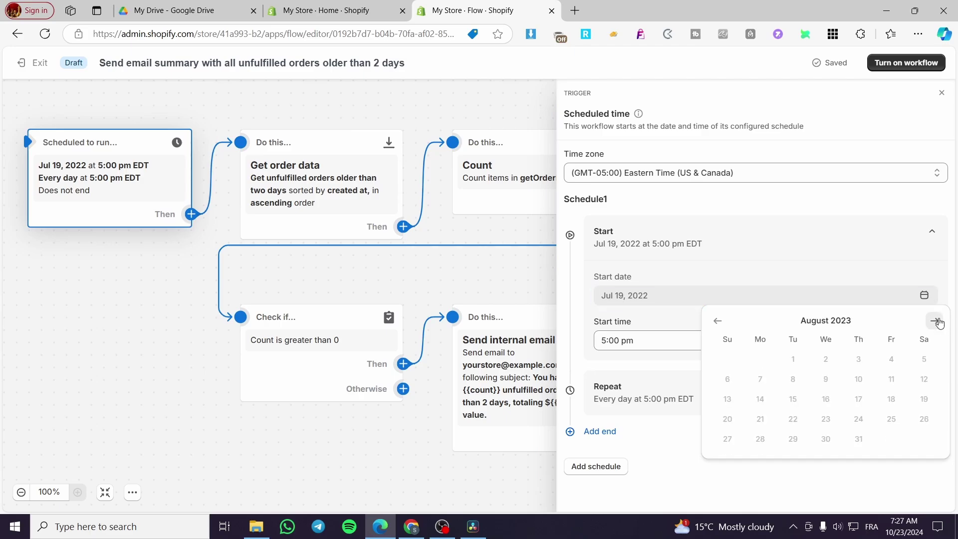
click(936, 321)
click(935, 321)
double_click(936, 321)
click(935, 321)
click(936, 321)
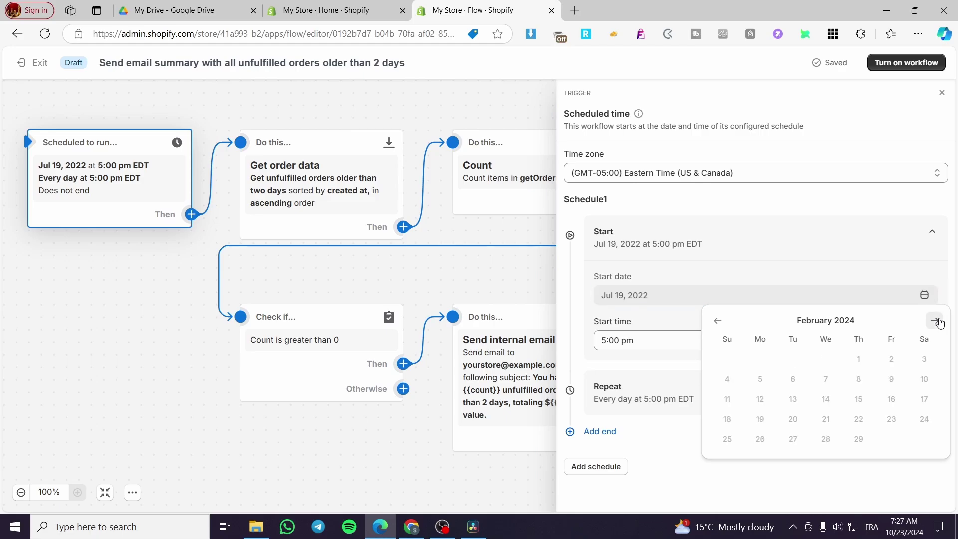
click(937, 321)
click(937, 321)
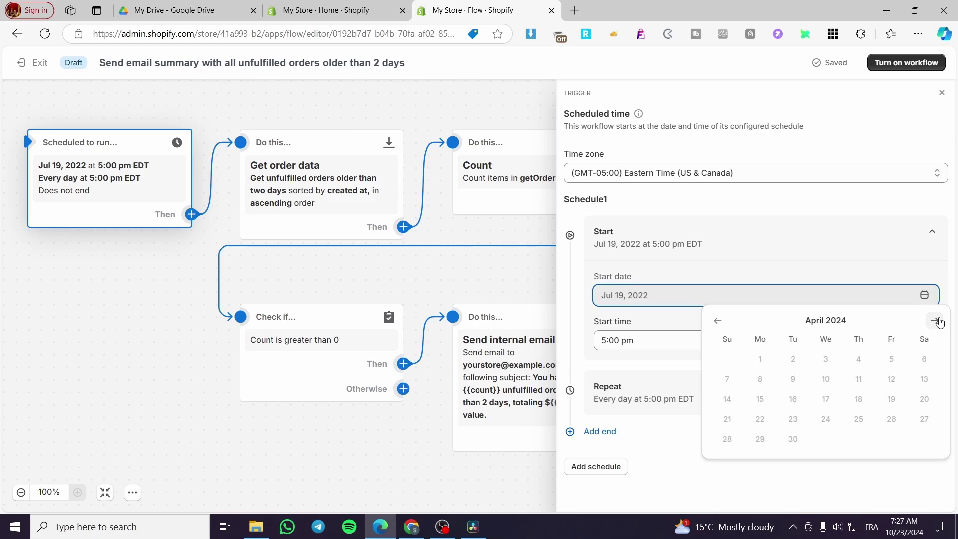
click(937, 320)
click(936, 321)
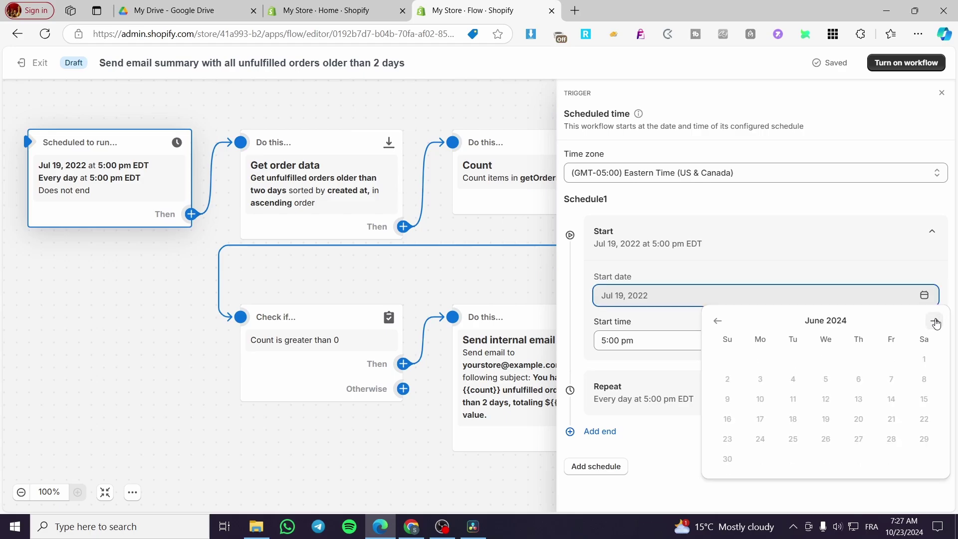
click(935, 322)
click(936, 321)
click(936, 321)
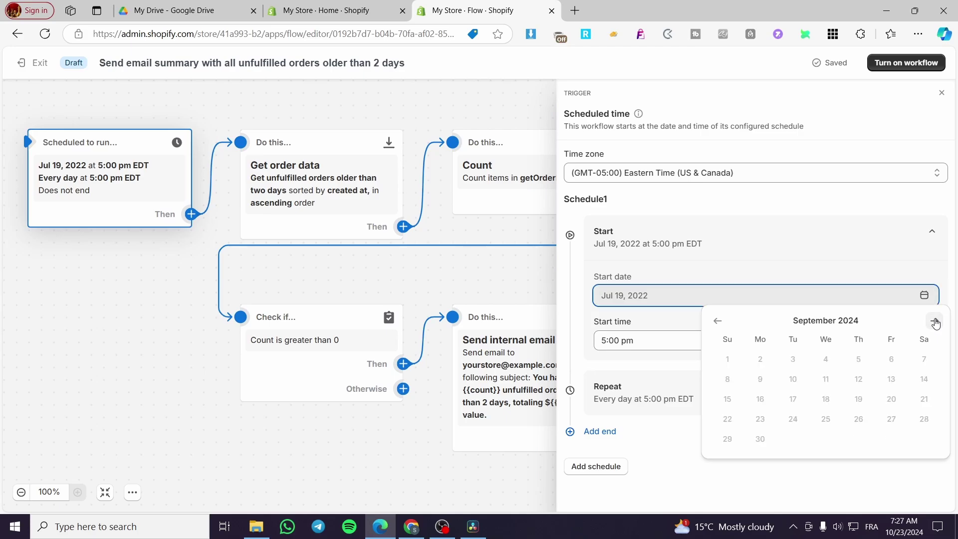
click(936, 321)
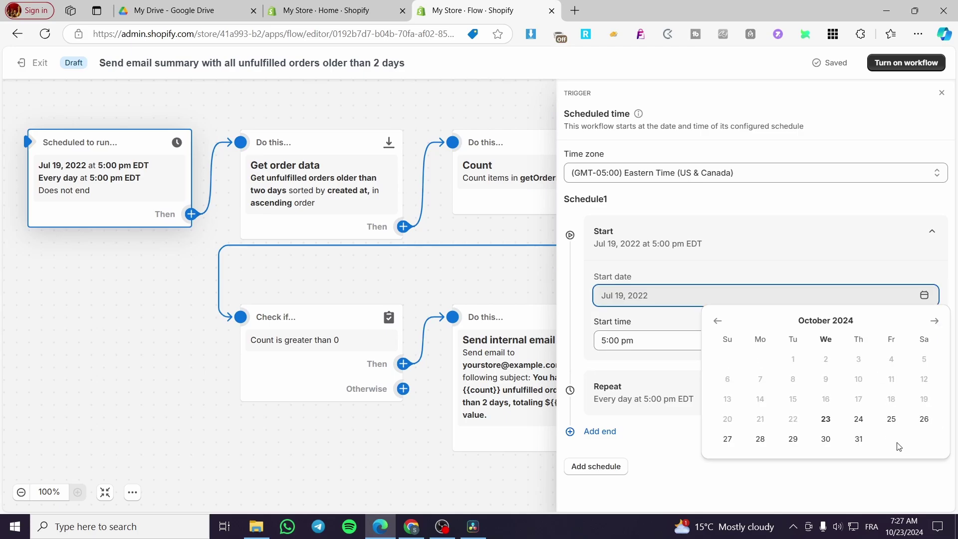
click(826, 419)
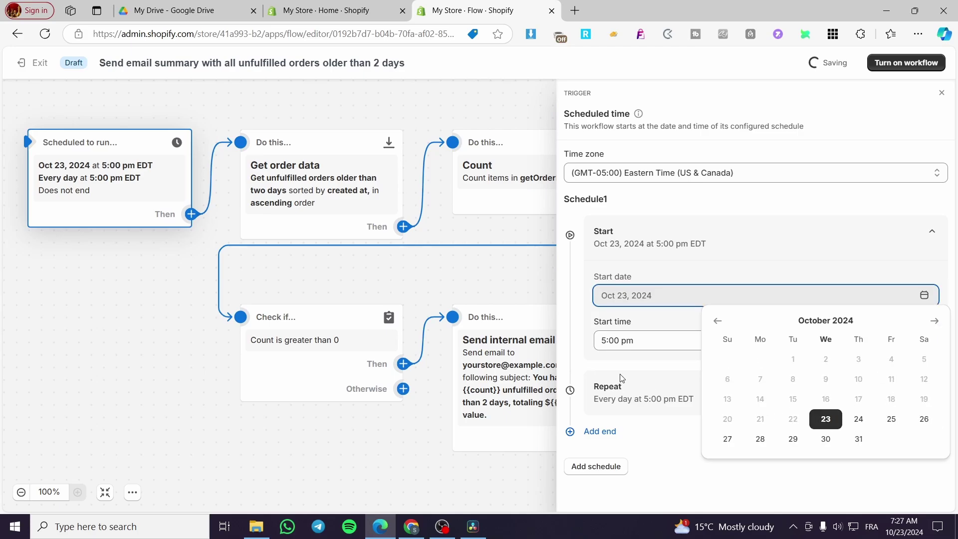
Step: Set the schedule's start time to 8:00 am and close the trigger settings
click(651, 341)
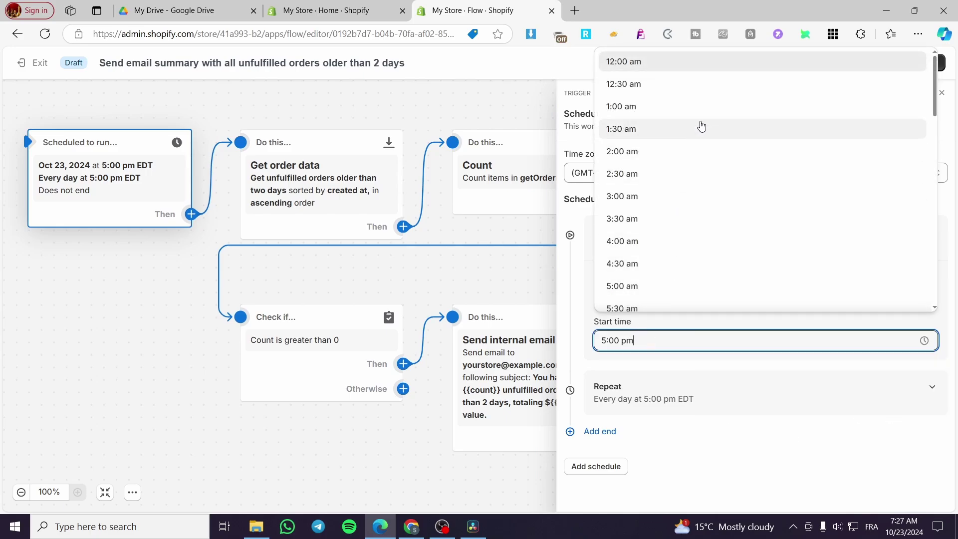
scroll(686, 292, down, 3)
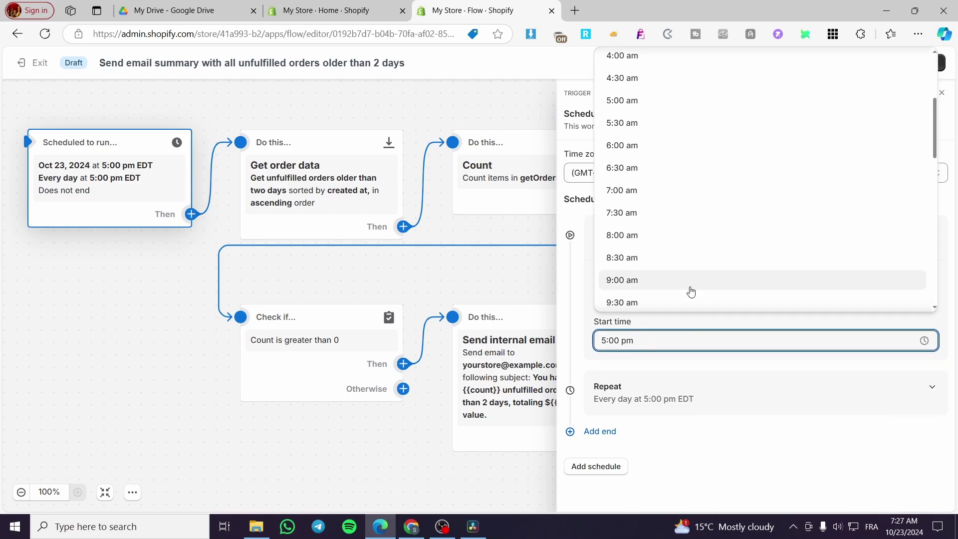
scroll(675, 274, down, 2)
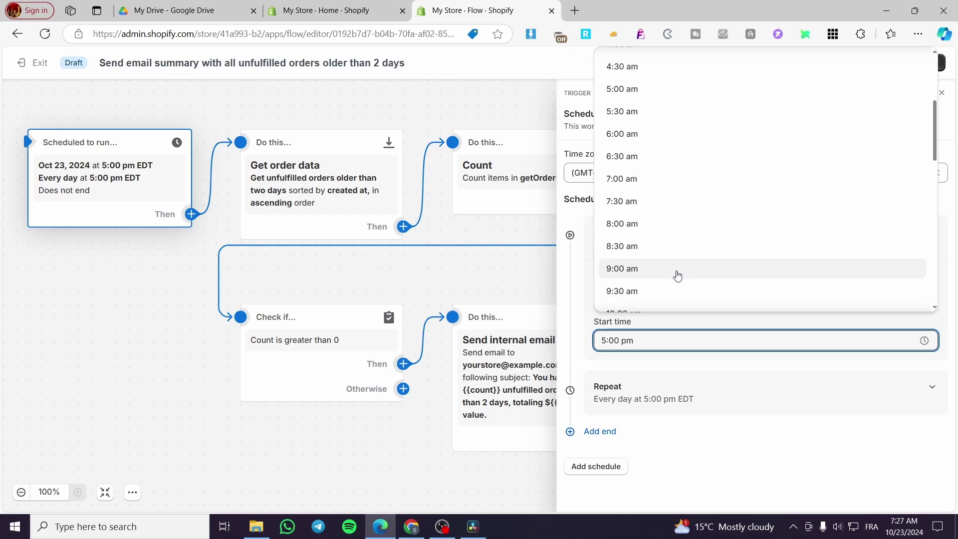
click(669, 178)
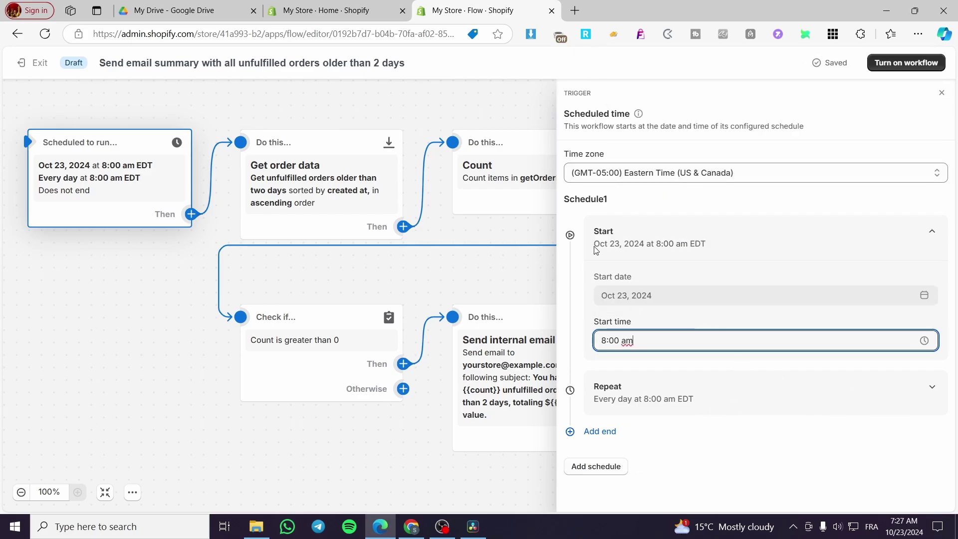
click(515, 286)
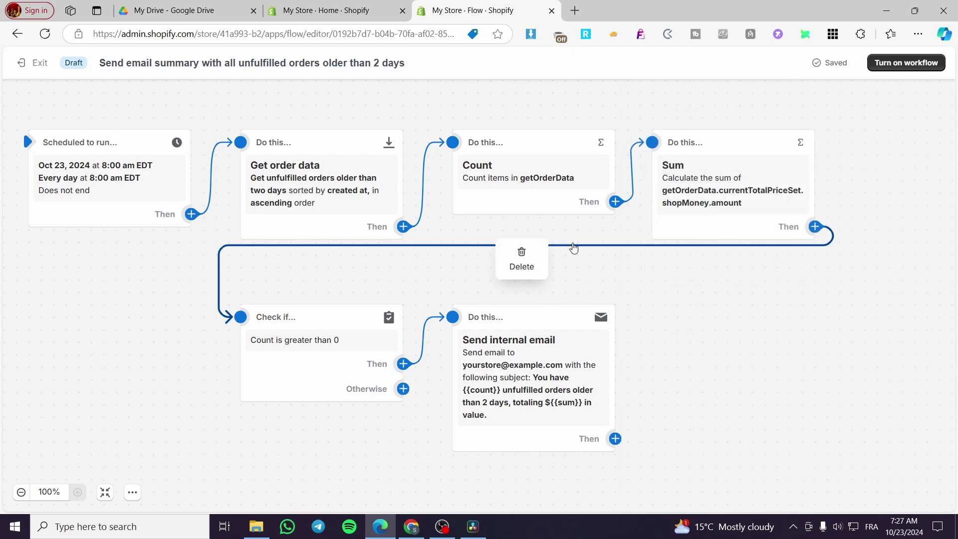
mouse_move(288, 185)
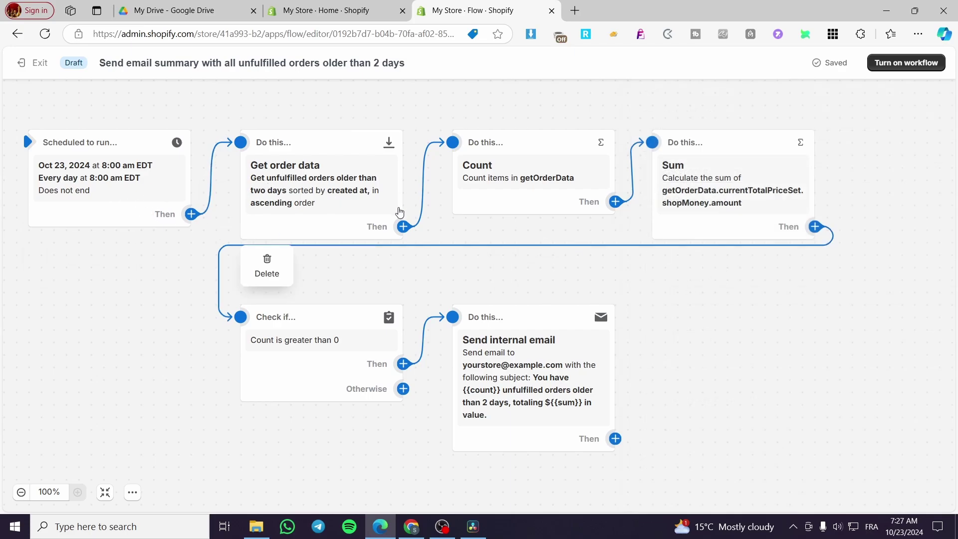
click(539, 381)
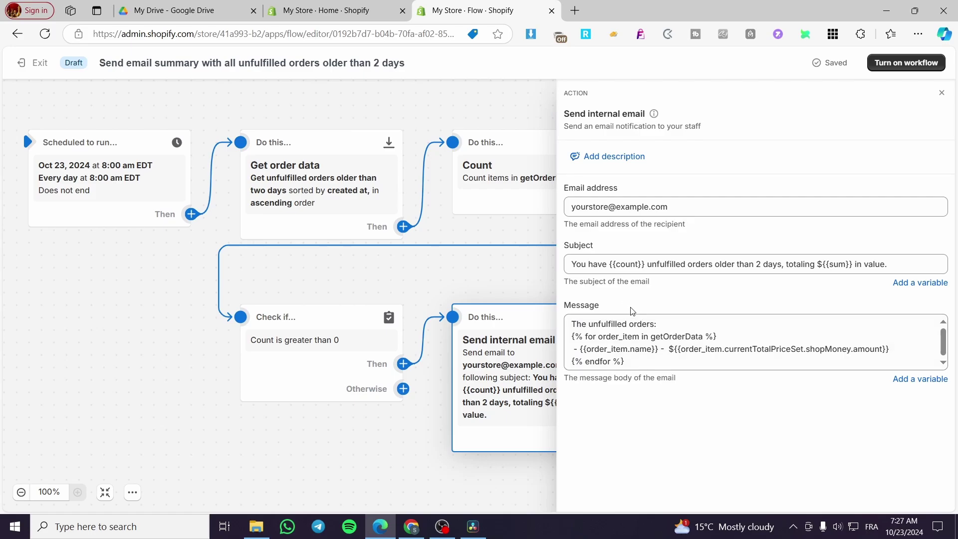
triple_click(582, 205)
key(Escape)
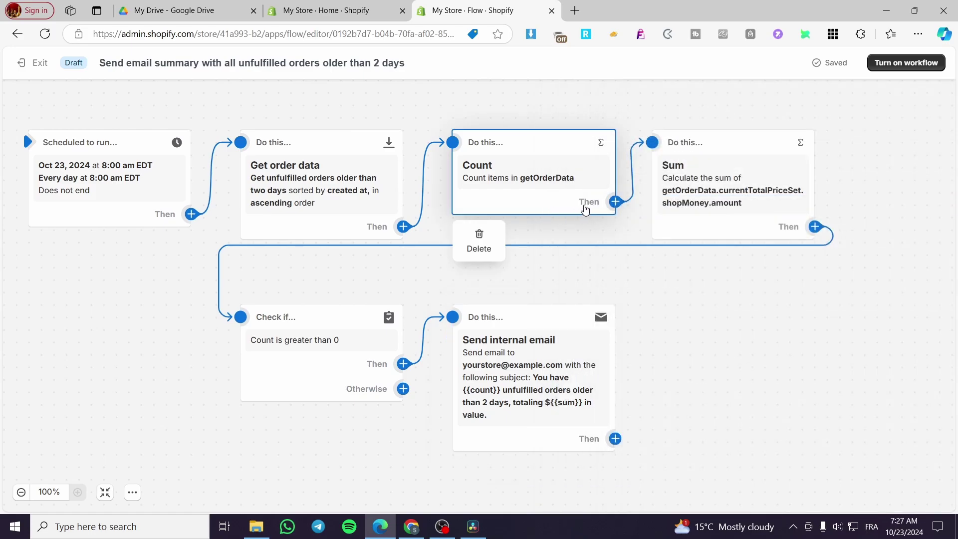
click(585, 210)
Step: Replace the placeholder recipient of the Send internal email action with the saved store contact's email address and close its settings
click(526, 362)
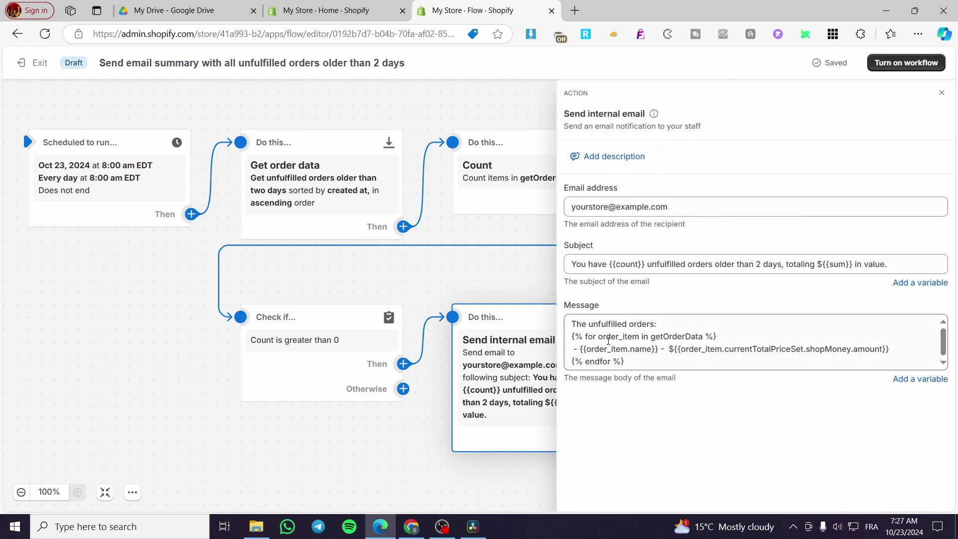
click(579, 207)
triple_click(572, 204)
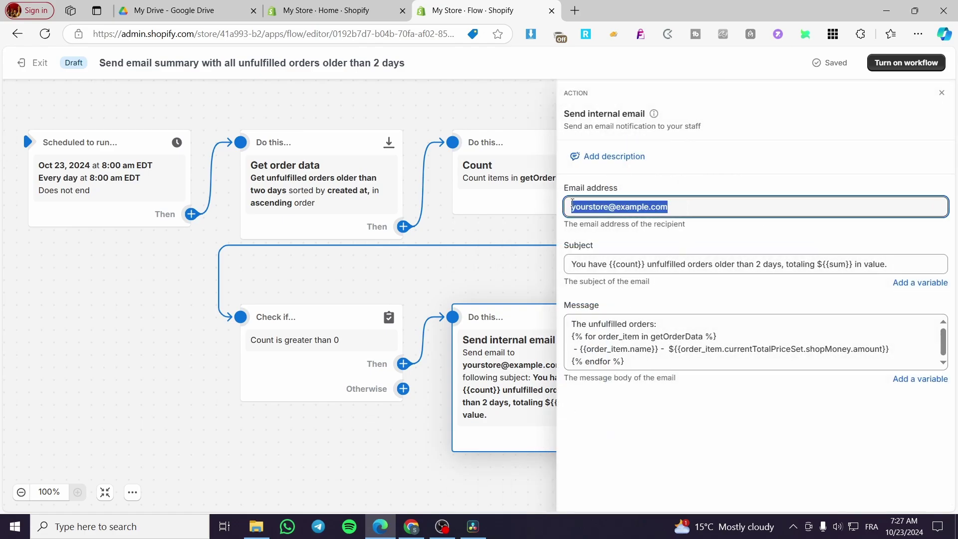
text(jac)
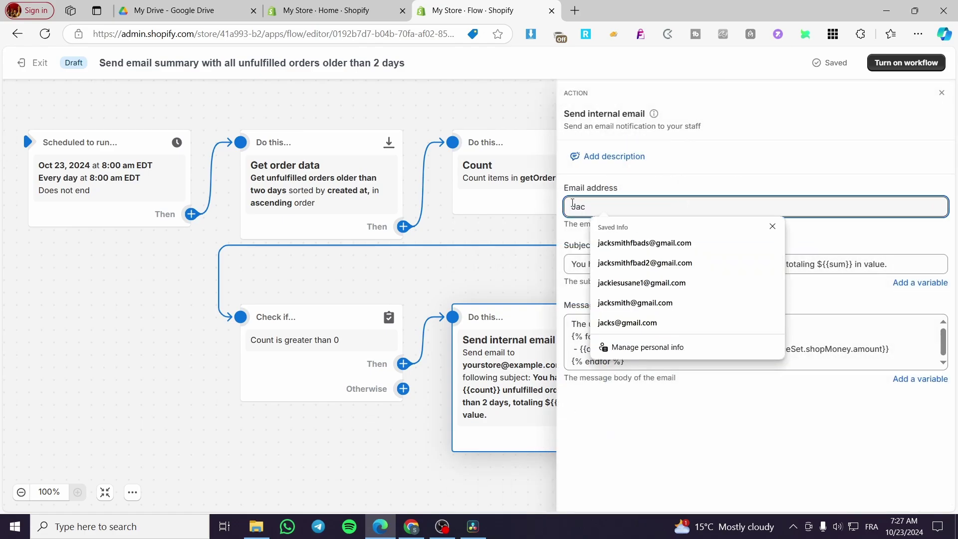
click(610, 242)
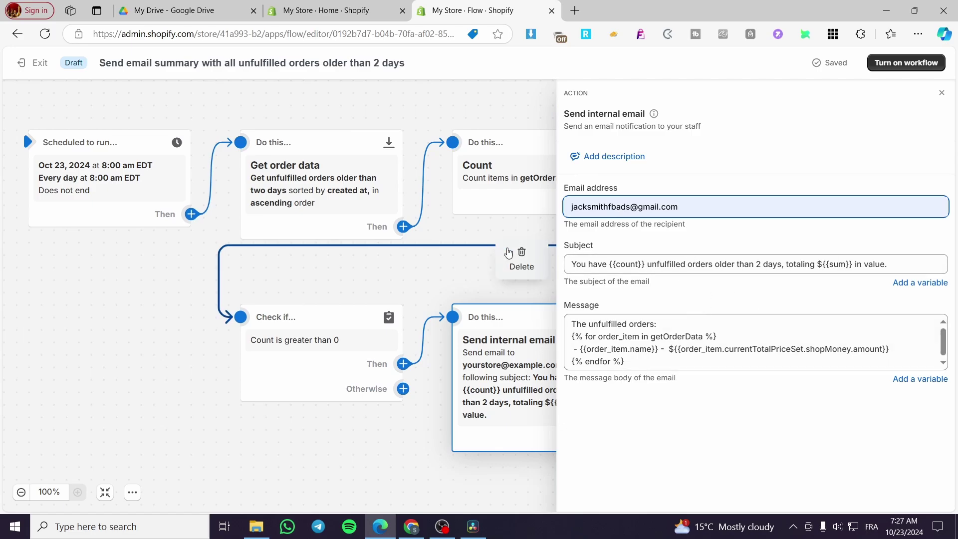
click(516, 287)
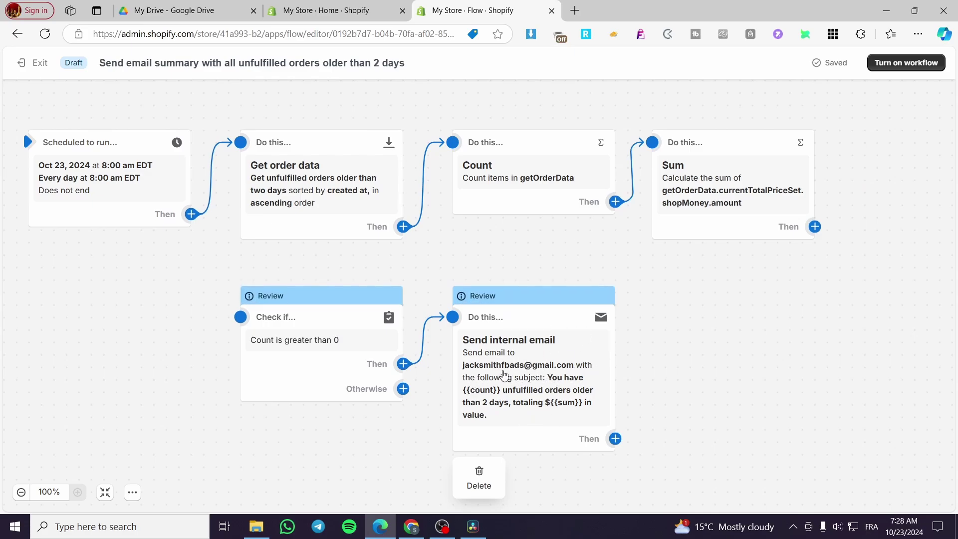
mouse_move(499, 202)
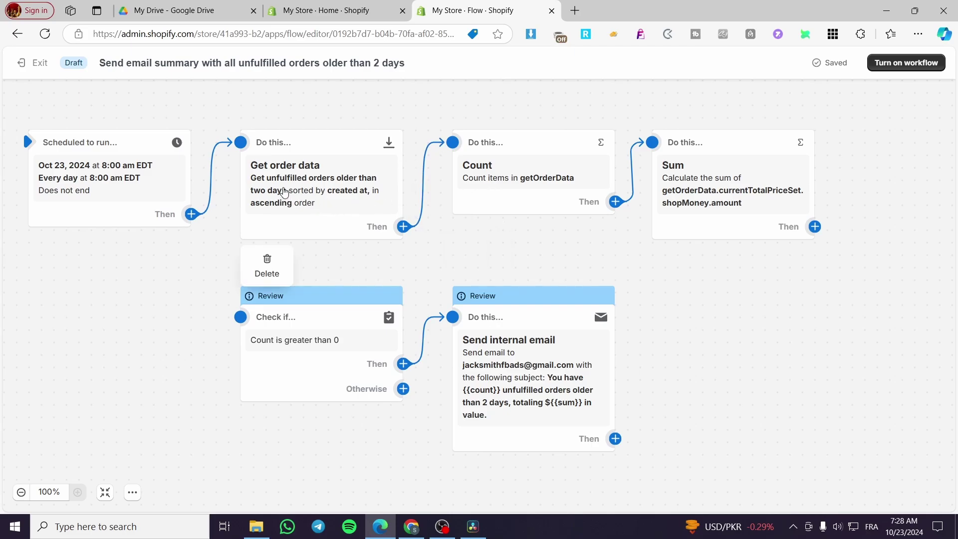
mouse_move(685, 178)
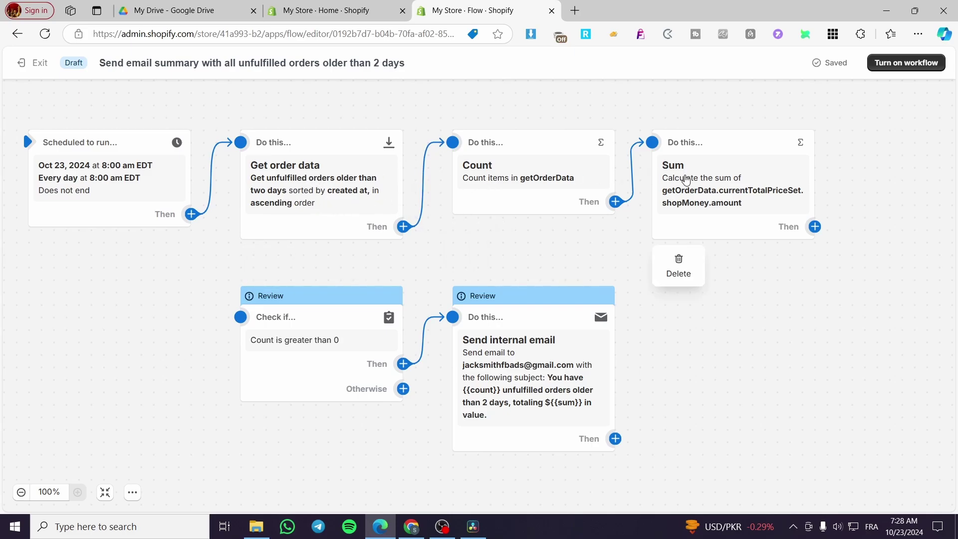
mouse_move(331, 332)
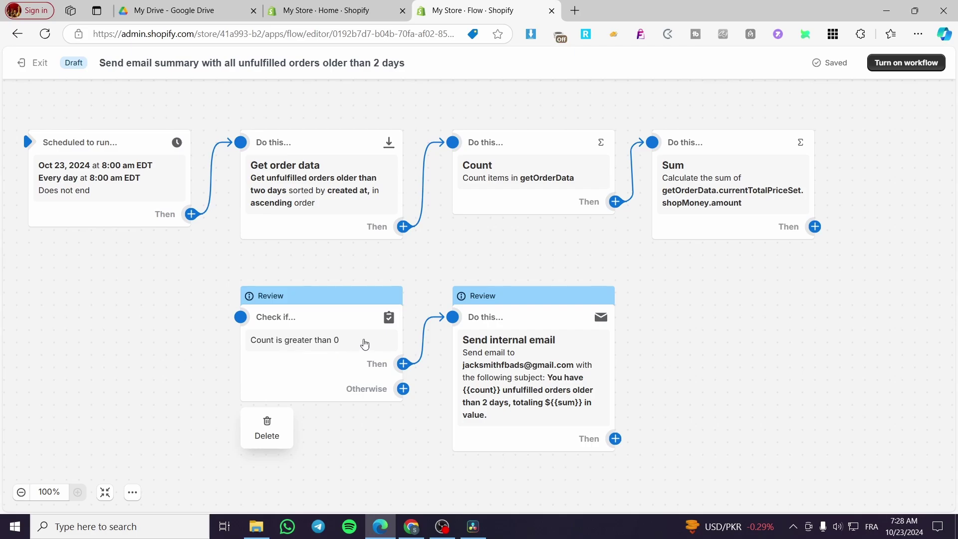